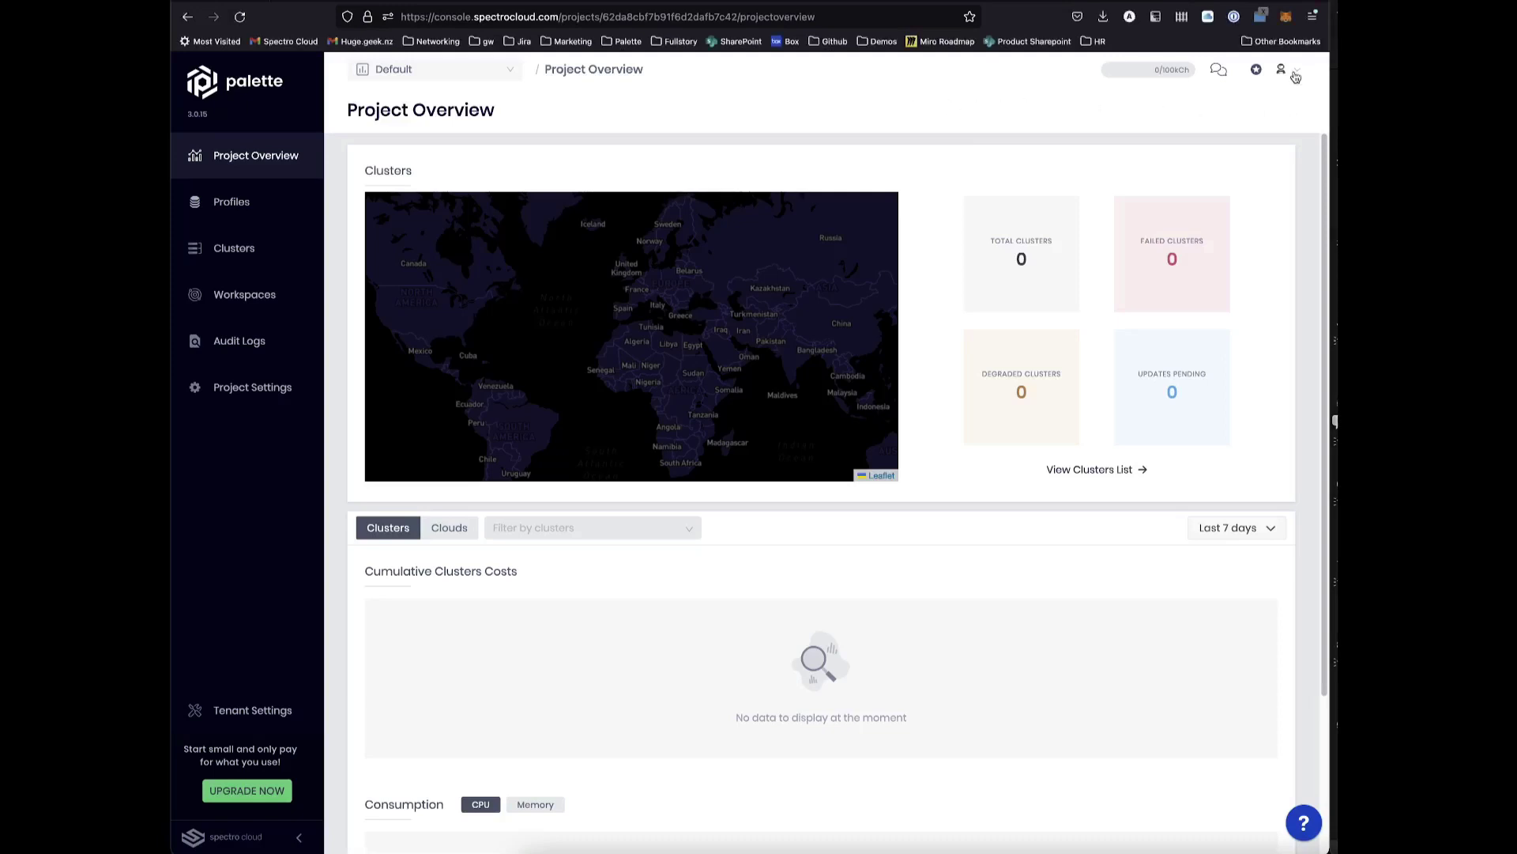
- Open the user account menu at the top right of Project Overview
click(1297, 78)
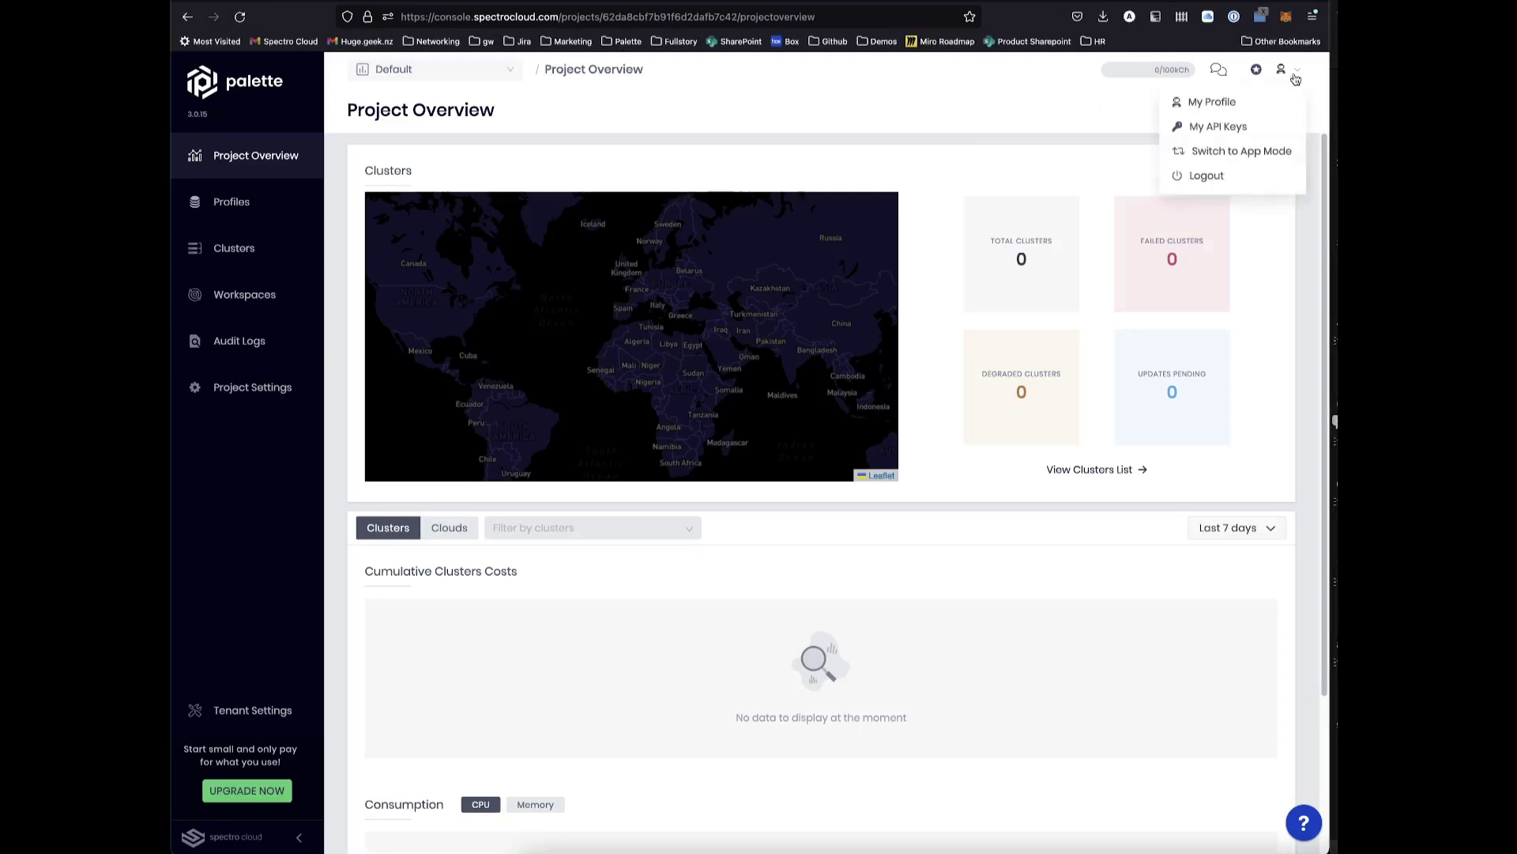
- Switch the console to App Mode and go to the Apps list
click(1215, 155)
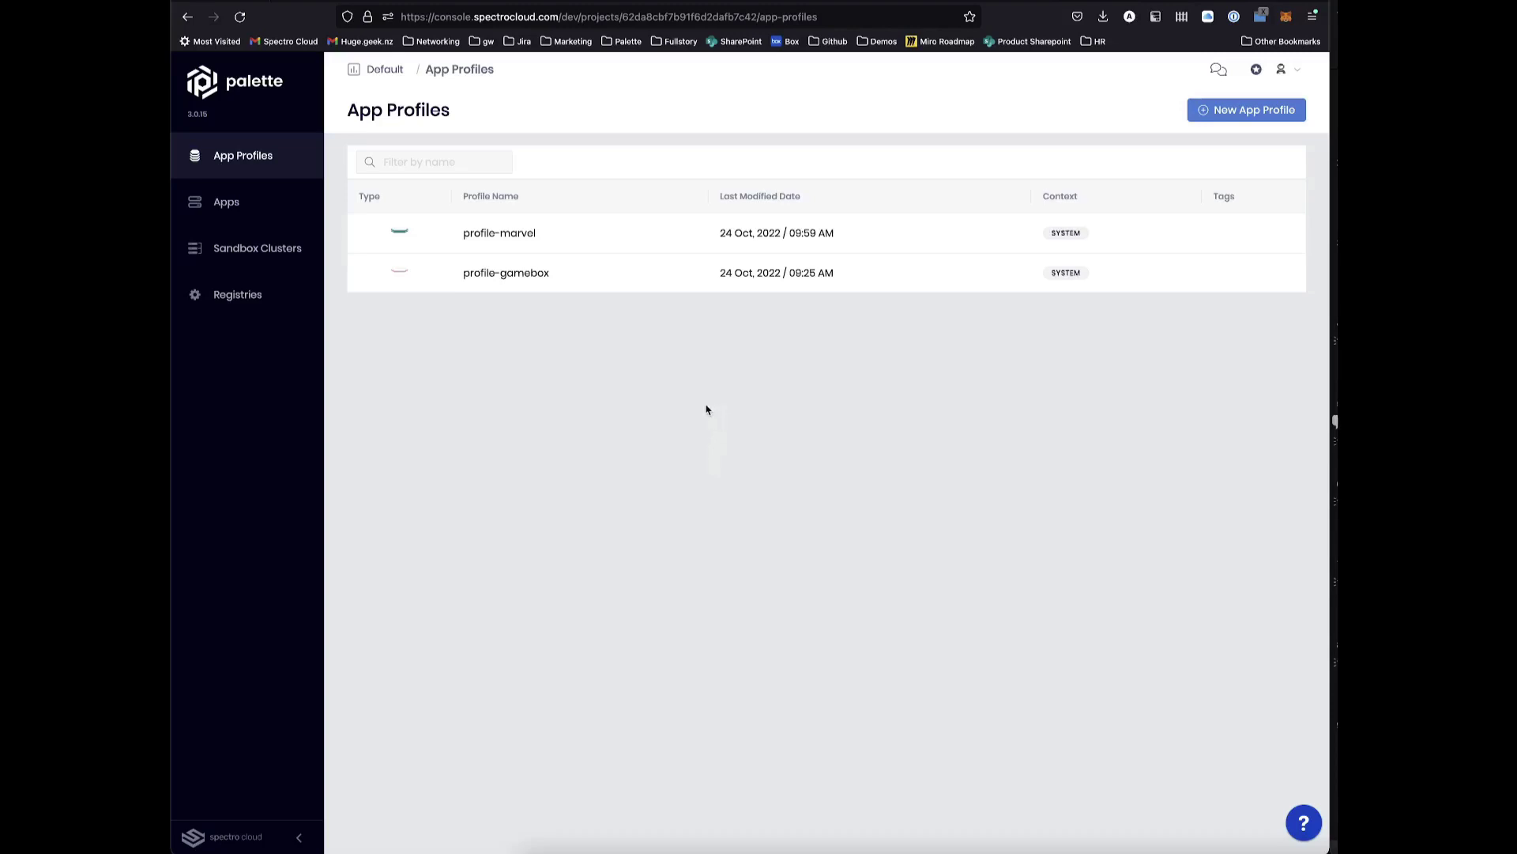
click(225, 204)
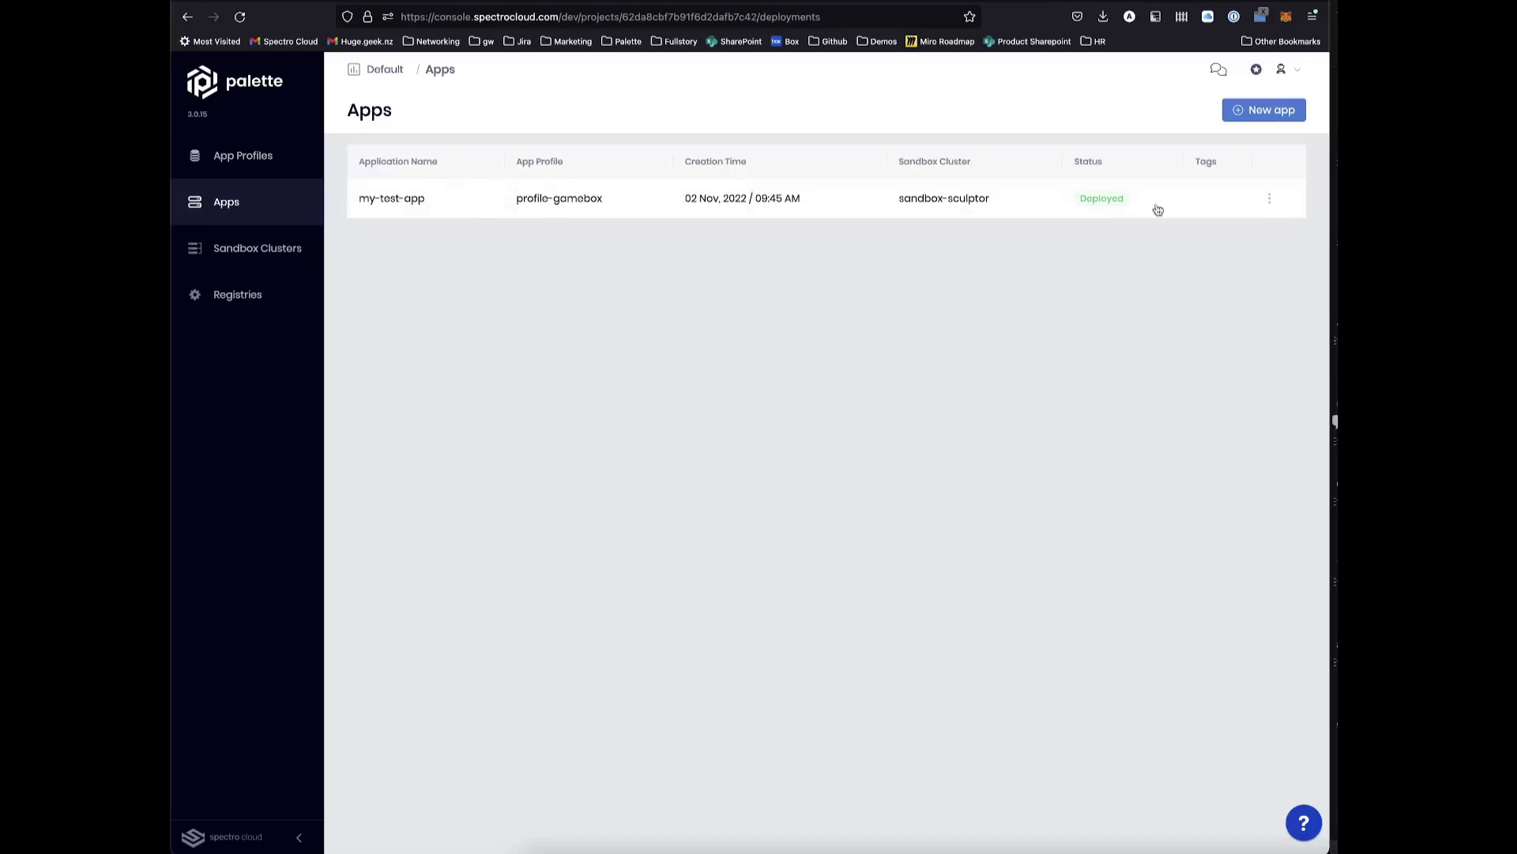
- Start a new app named app-mario and confirm profile-gamebox as its profile
click(1263, 110)
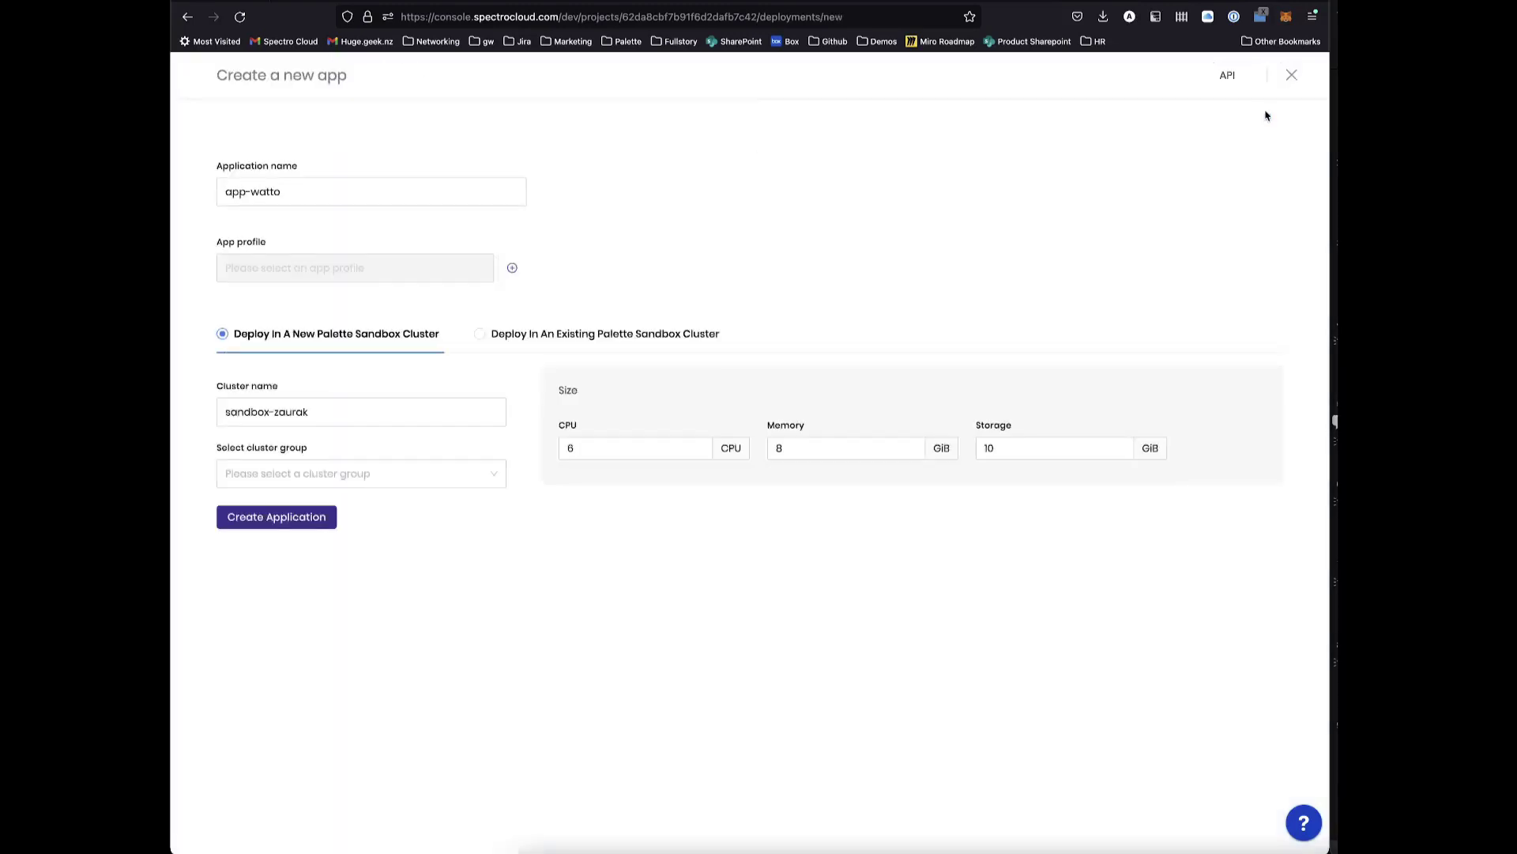
click(295, 191)
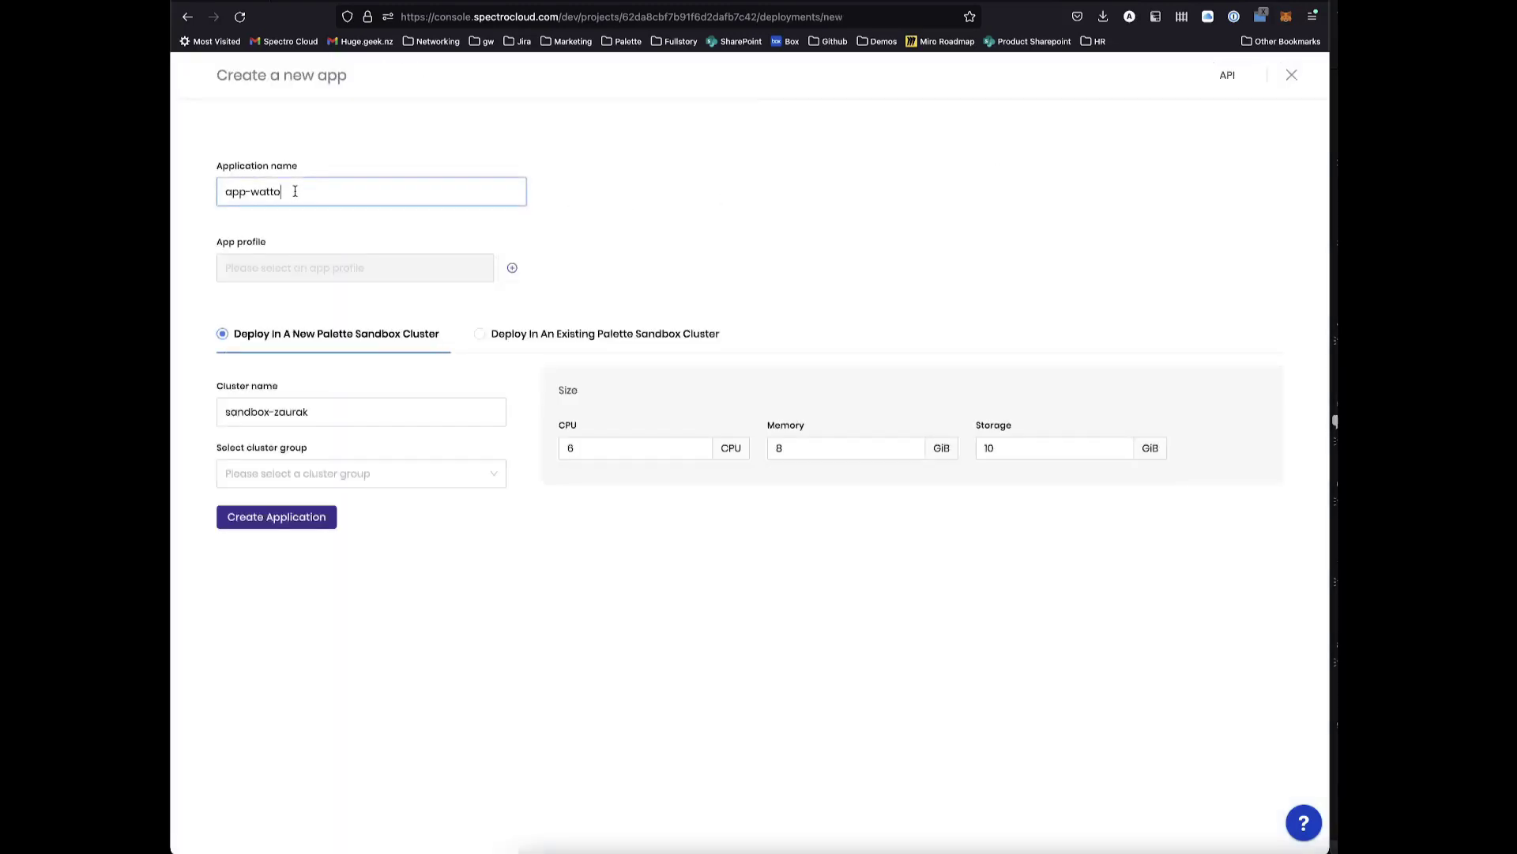
drag(294, 190, 253, 192)
text(mario)
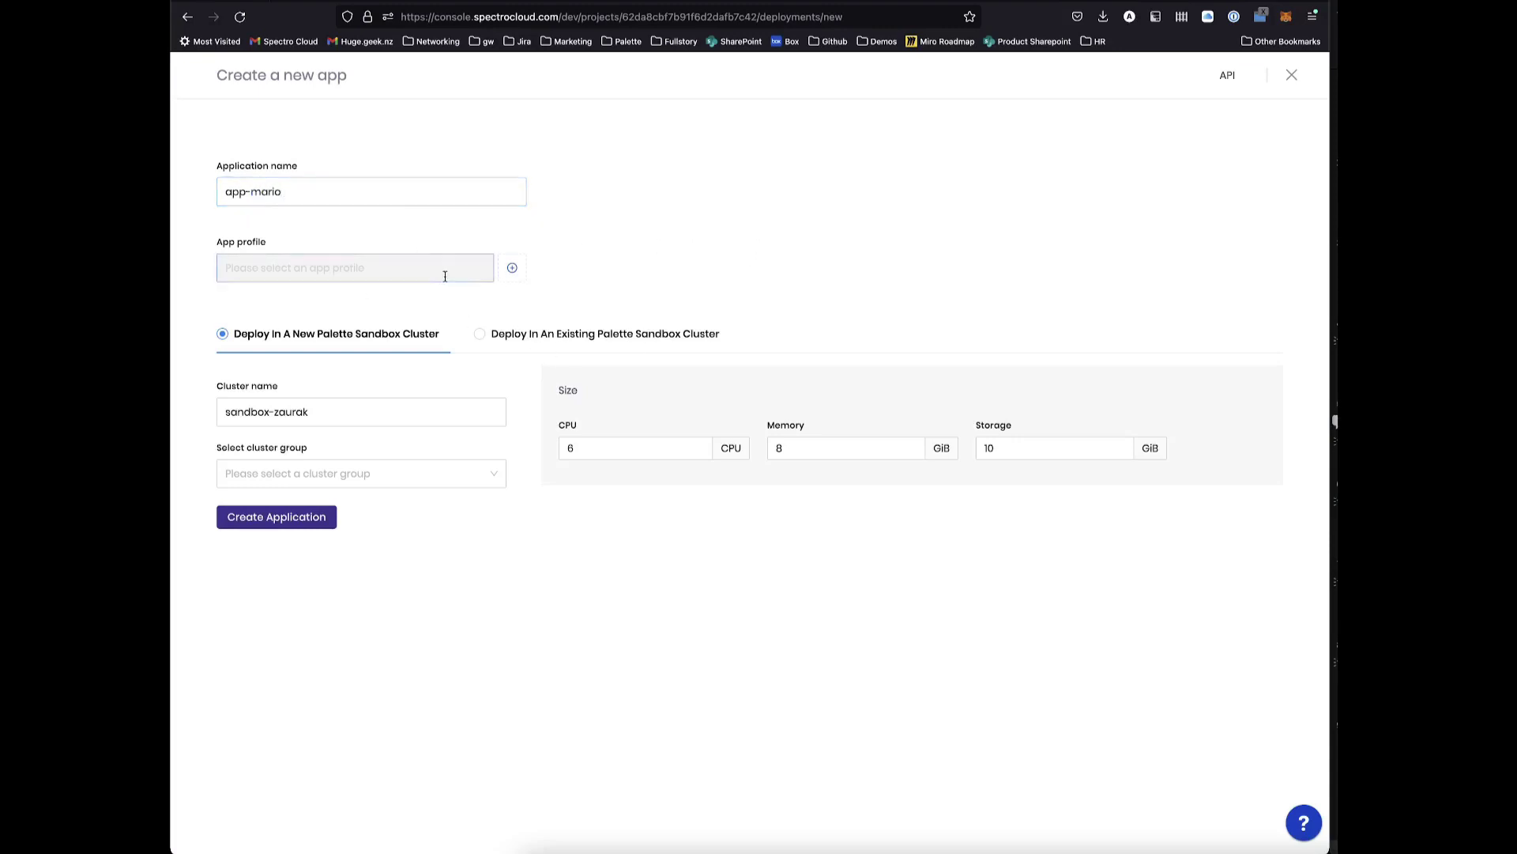
click(381, 270)
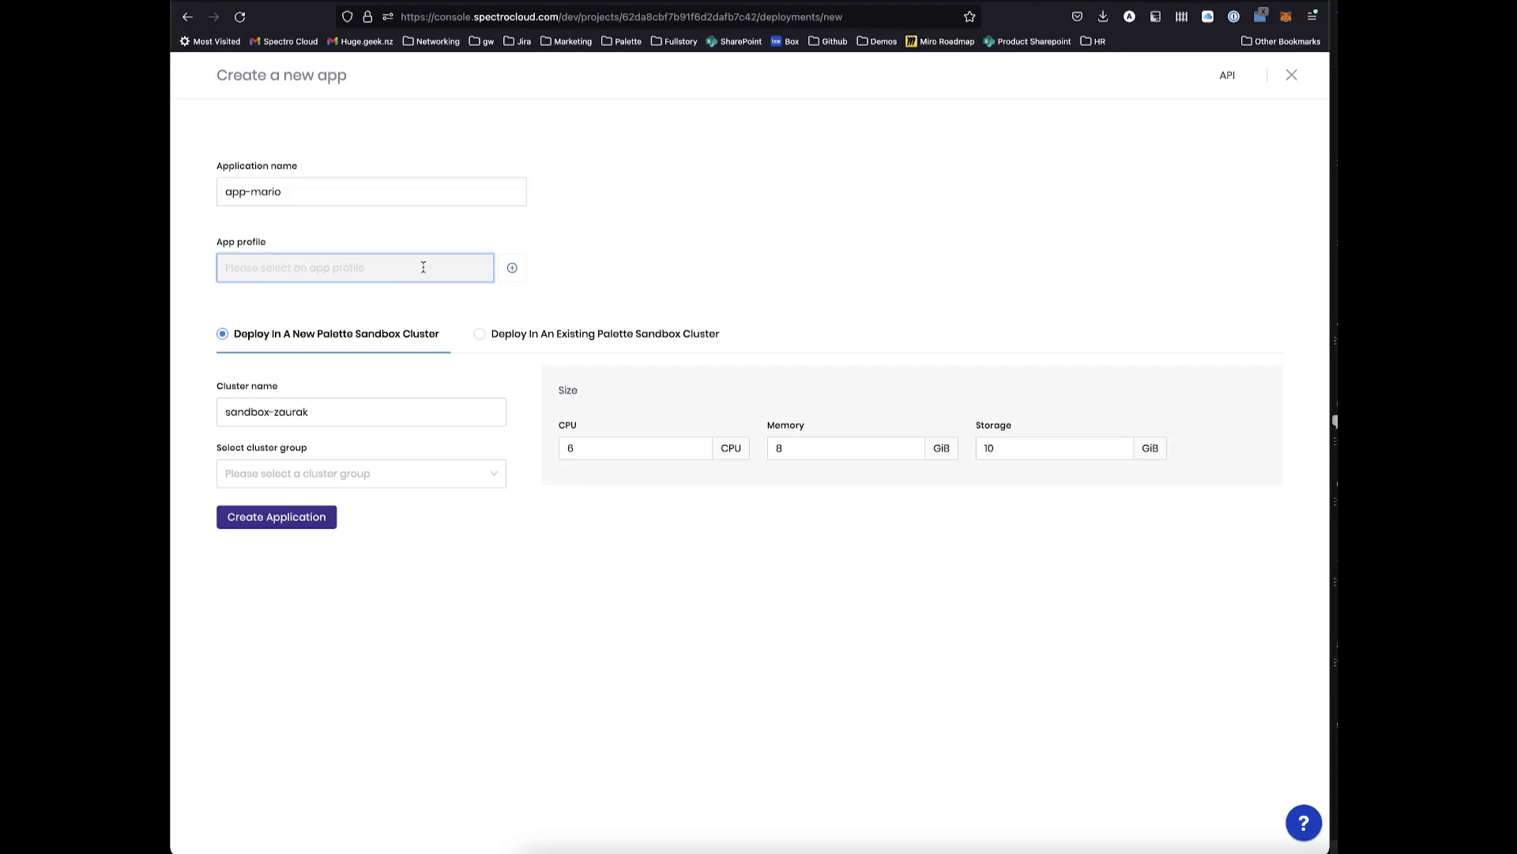
click(511, 271)
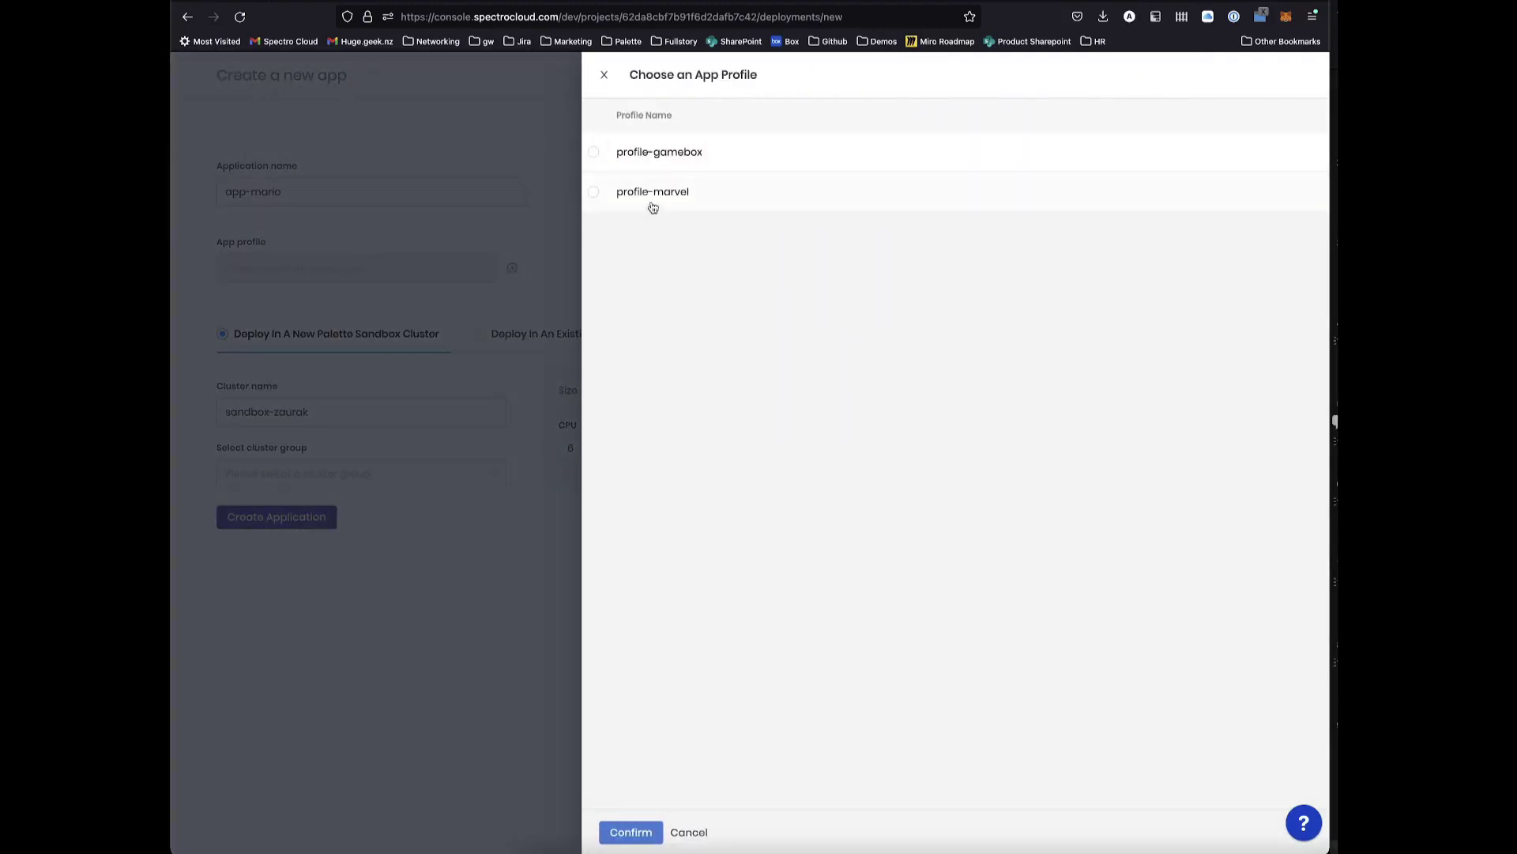
click(593, 152)
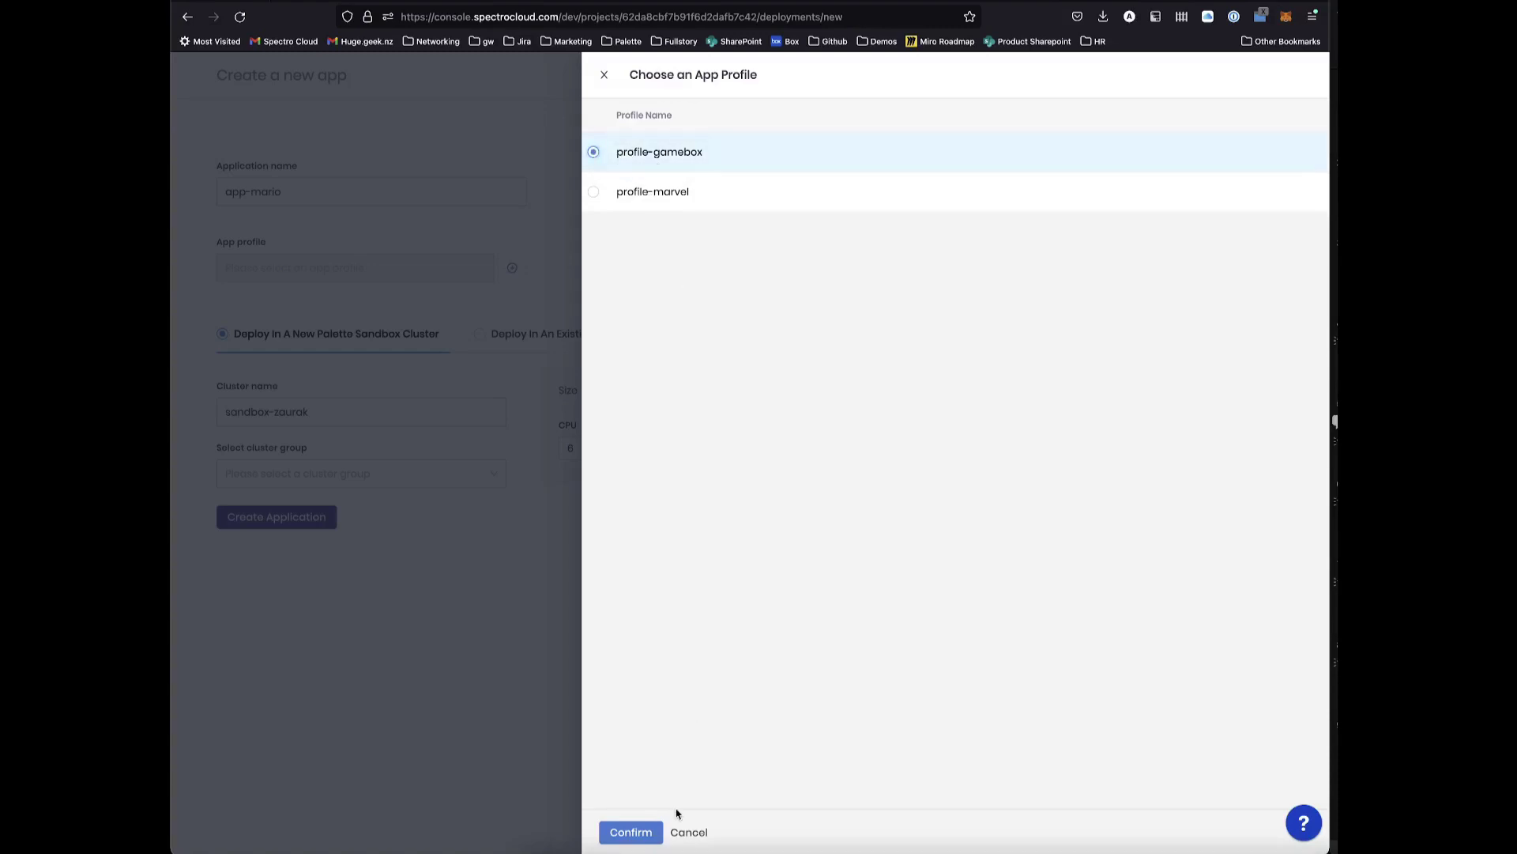
click(630, 833)
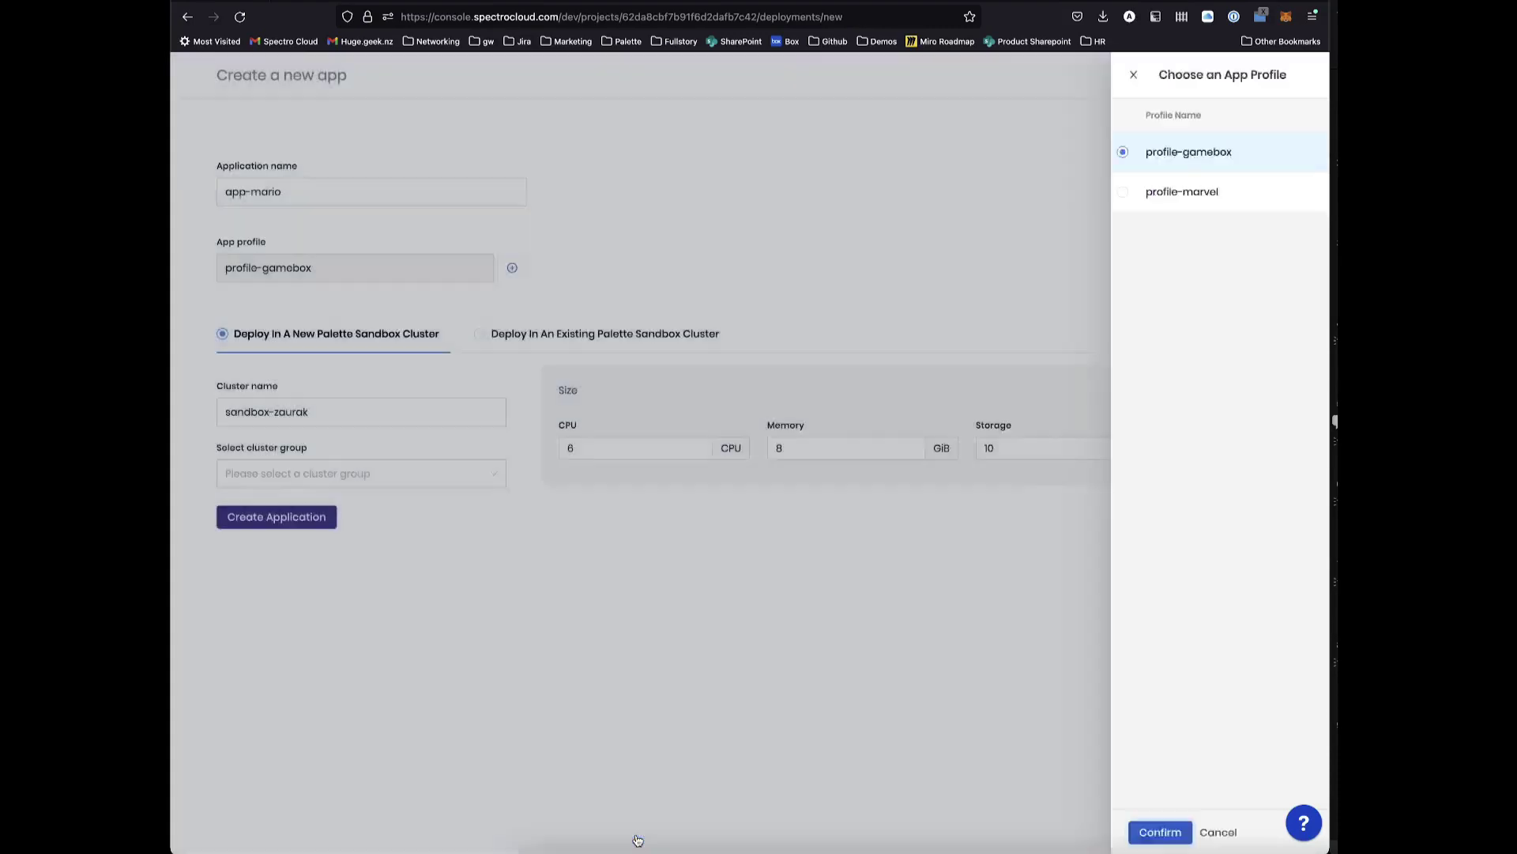
- Keep the sandbox-zaurak cluster name, choose the beehive cluster group, and create the app
click(320, 414)
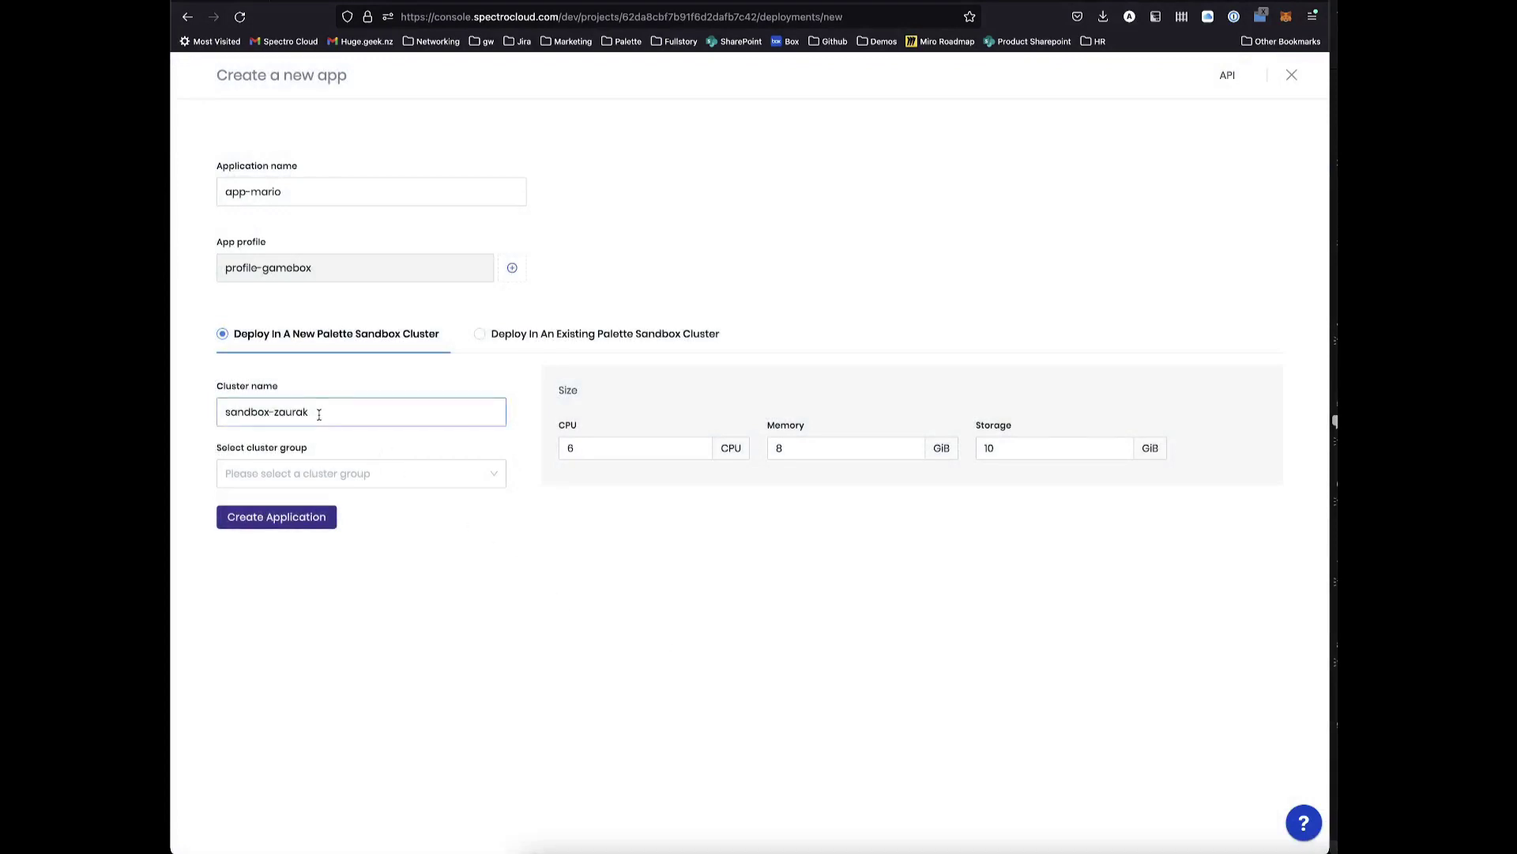
drag(319, 413, 209, 411)
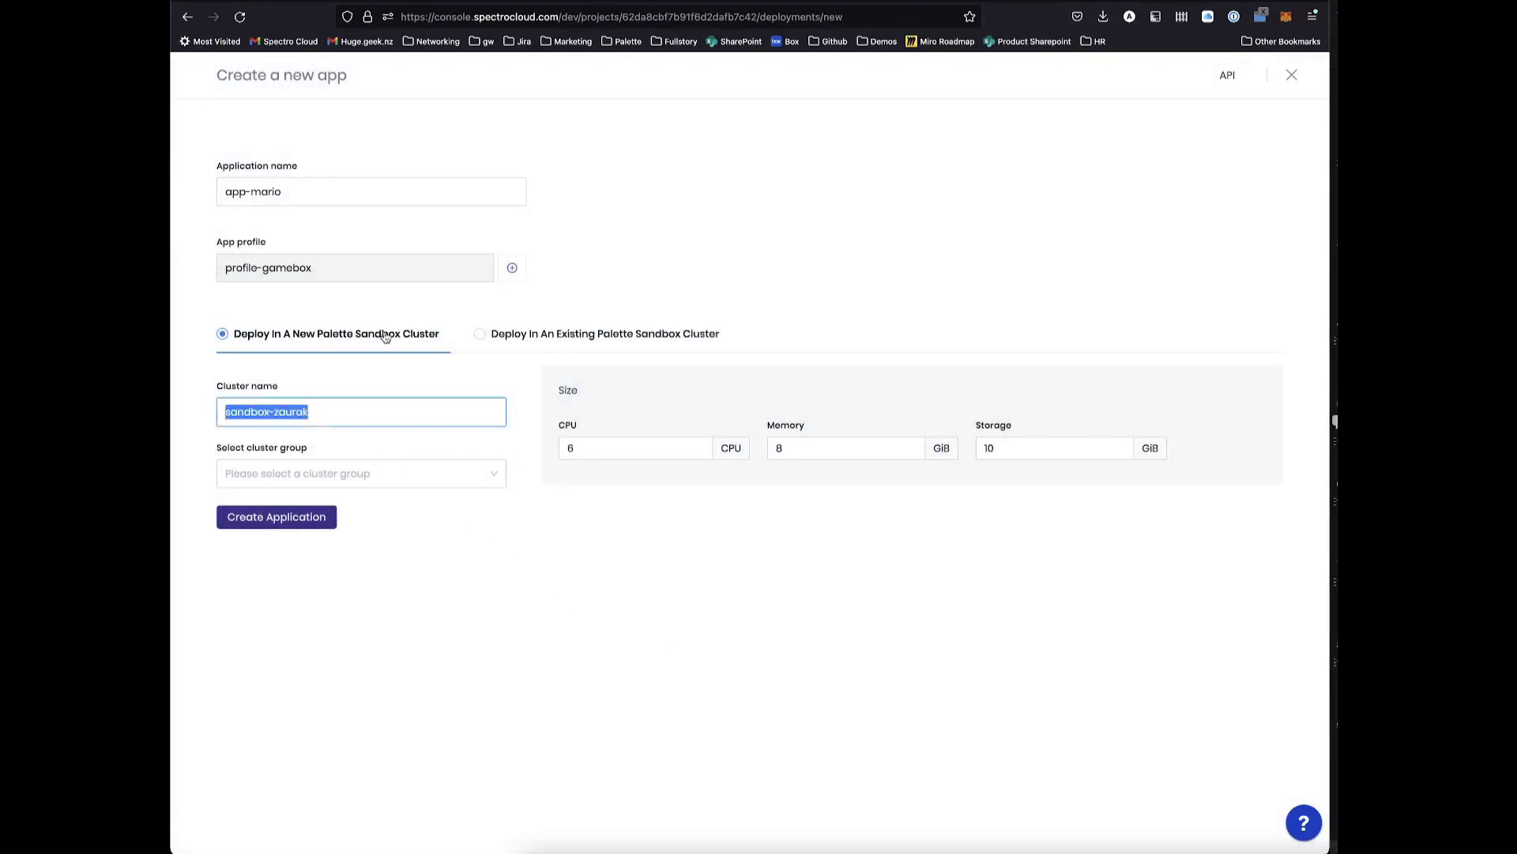
click(412, 412)
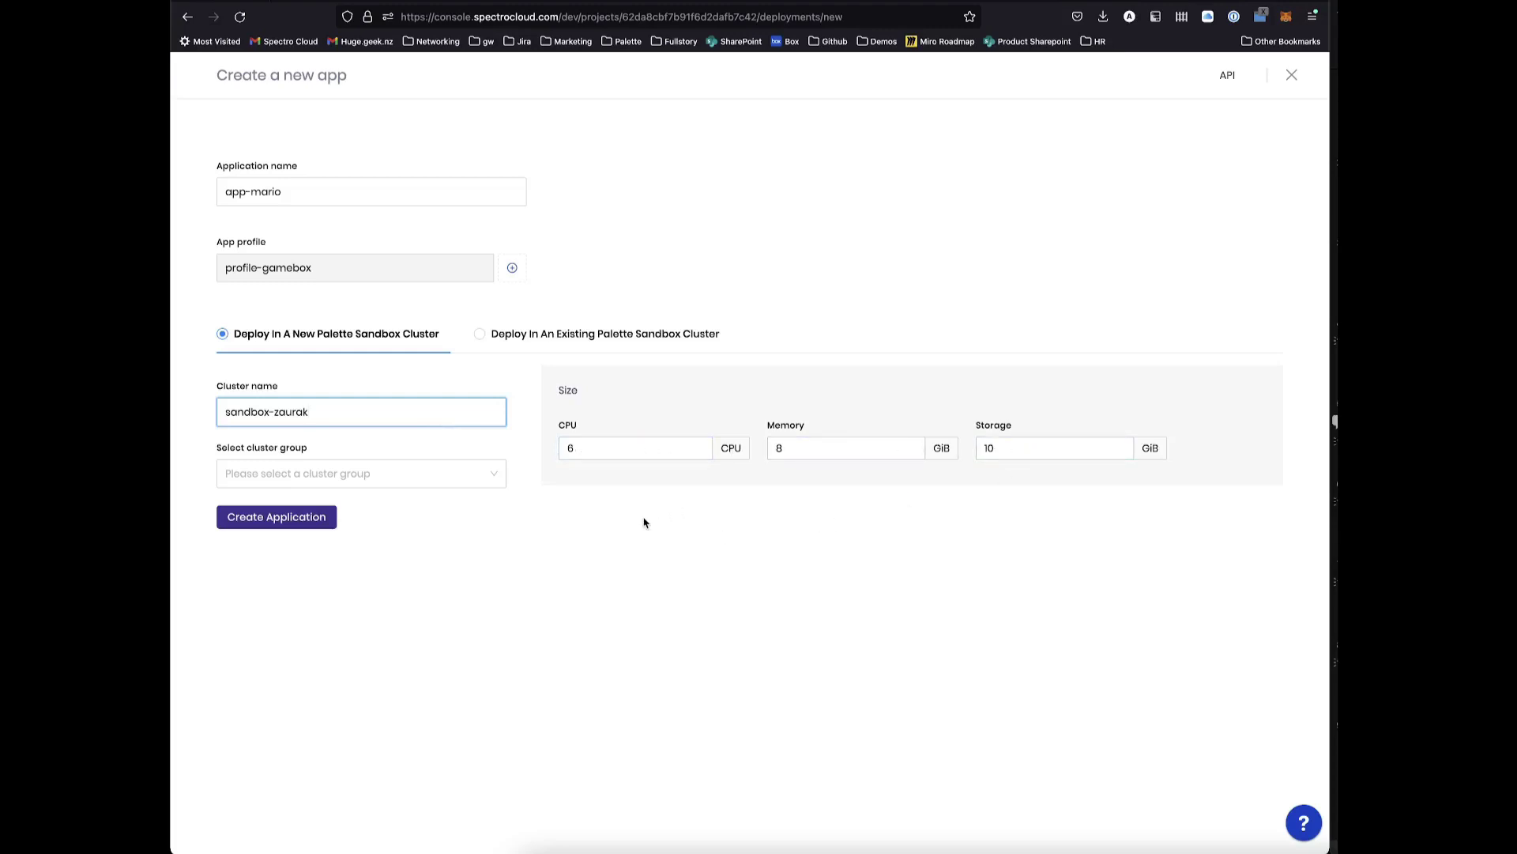
click(494, 472)
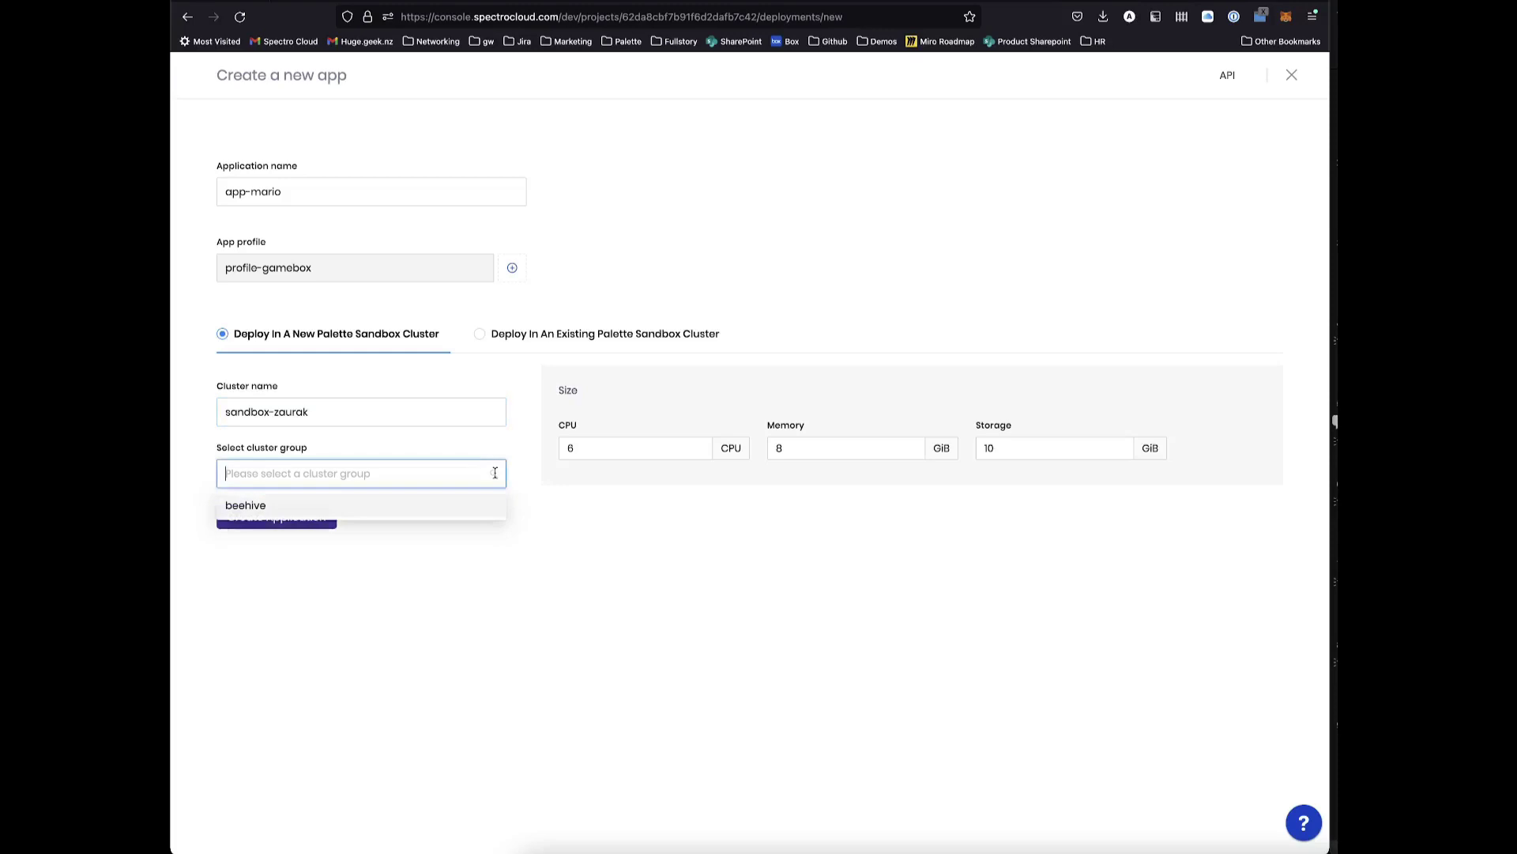
click(273, 507)
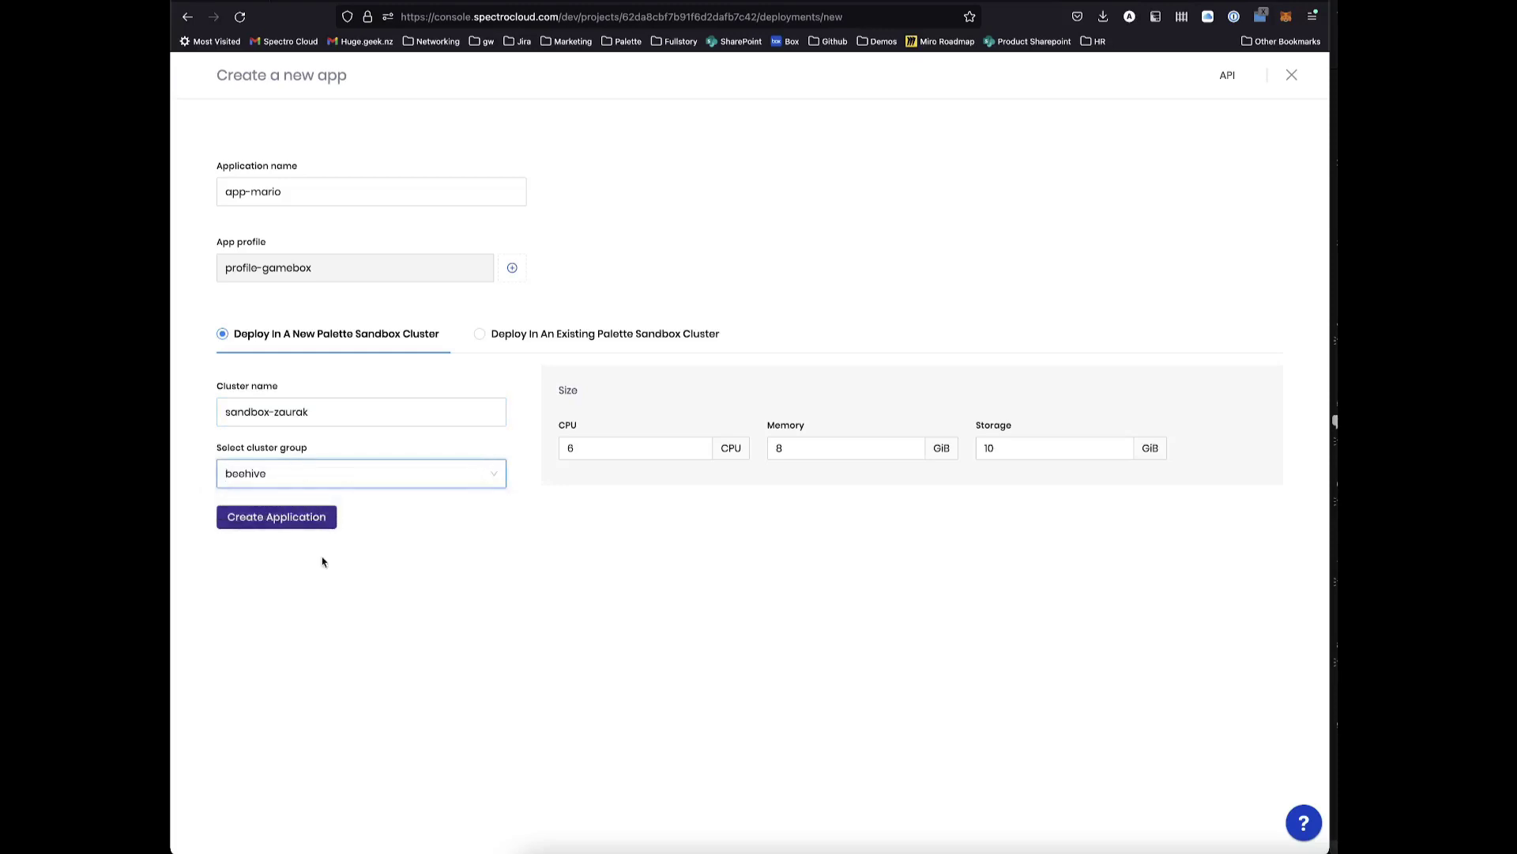
click(278, 522)
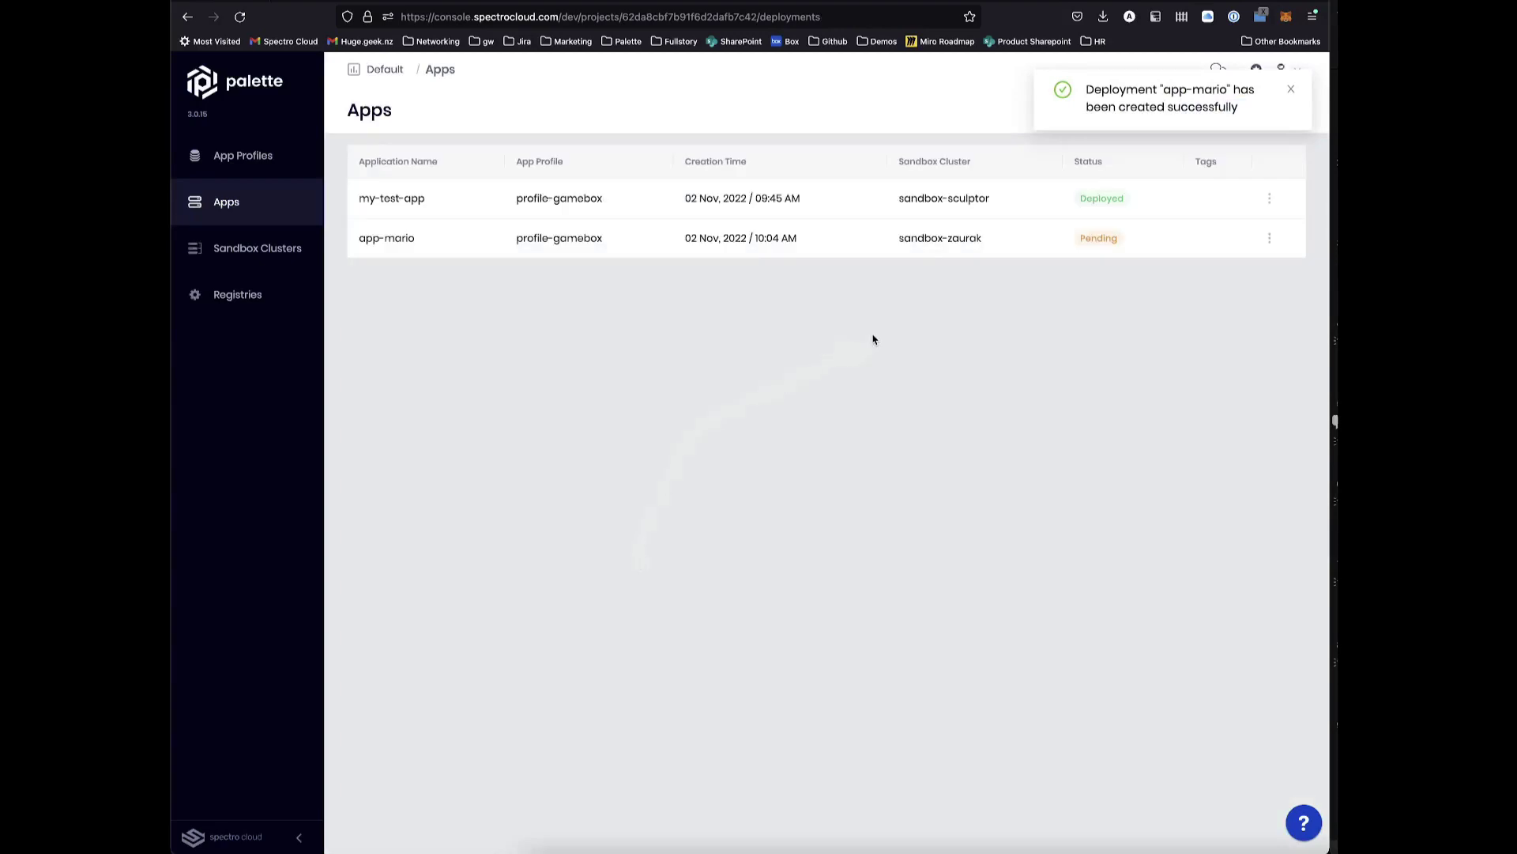
click(1294, 91)
click(726, 241)
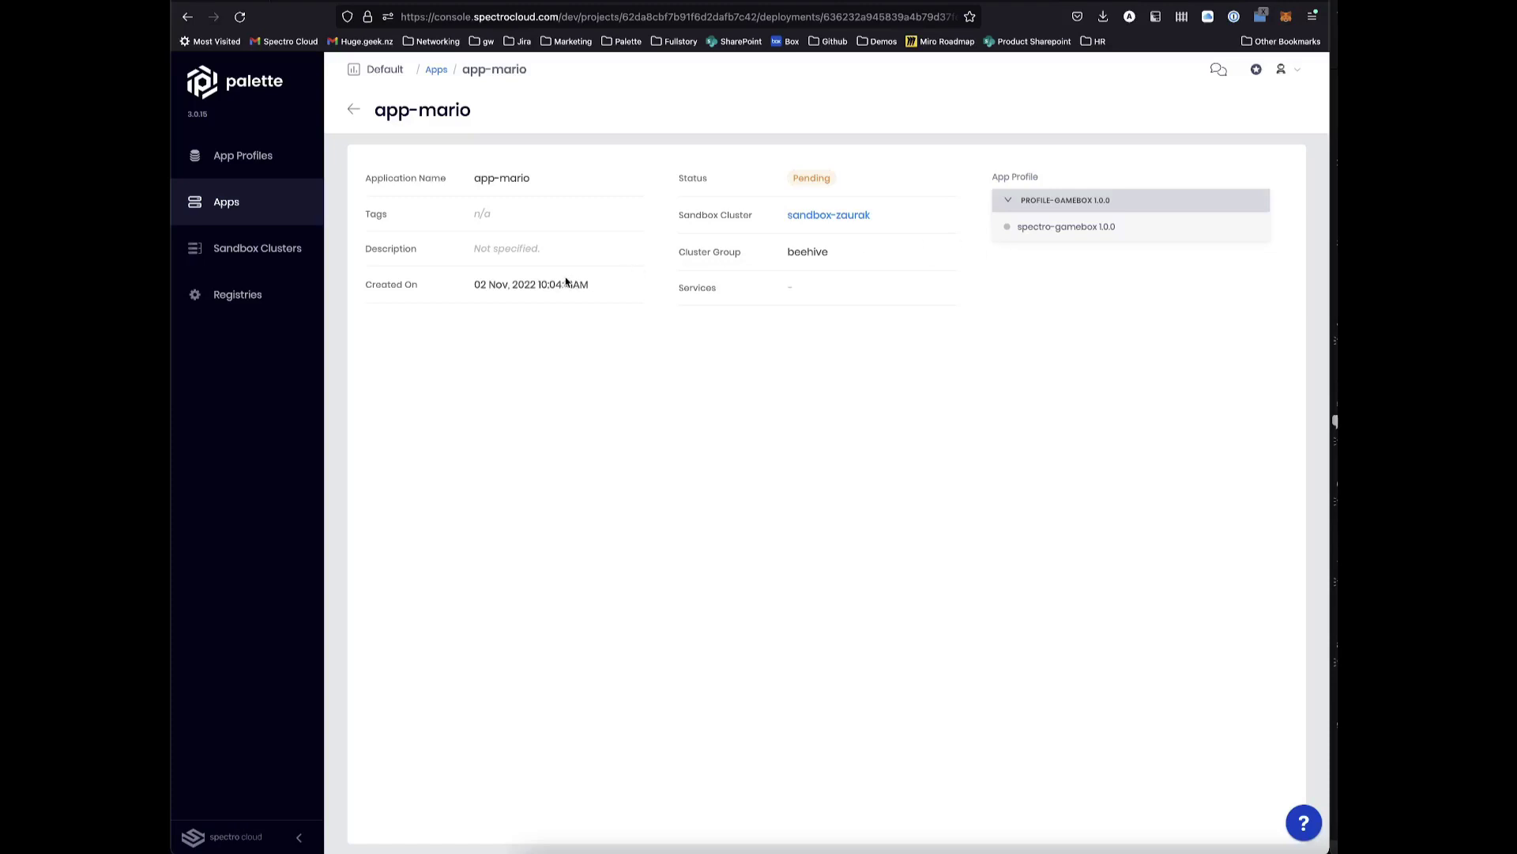
click(353, 109)
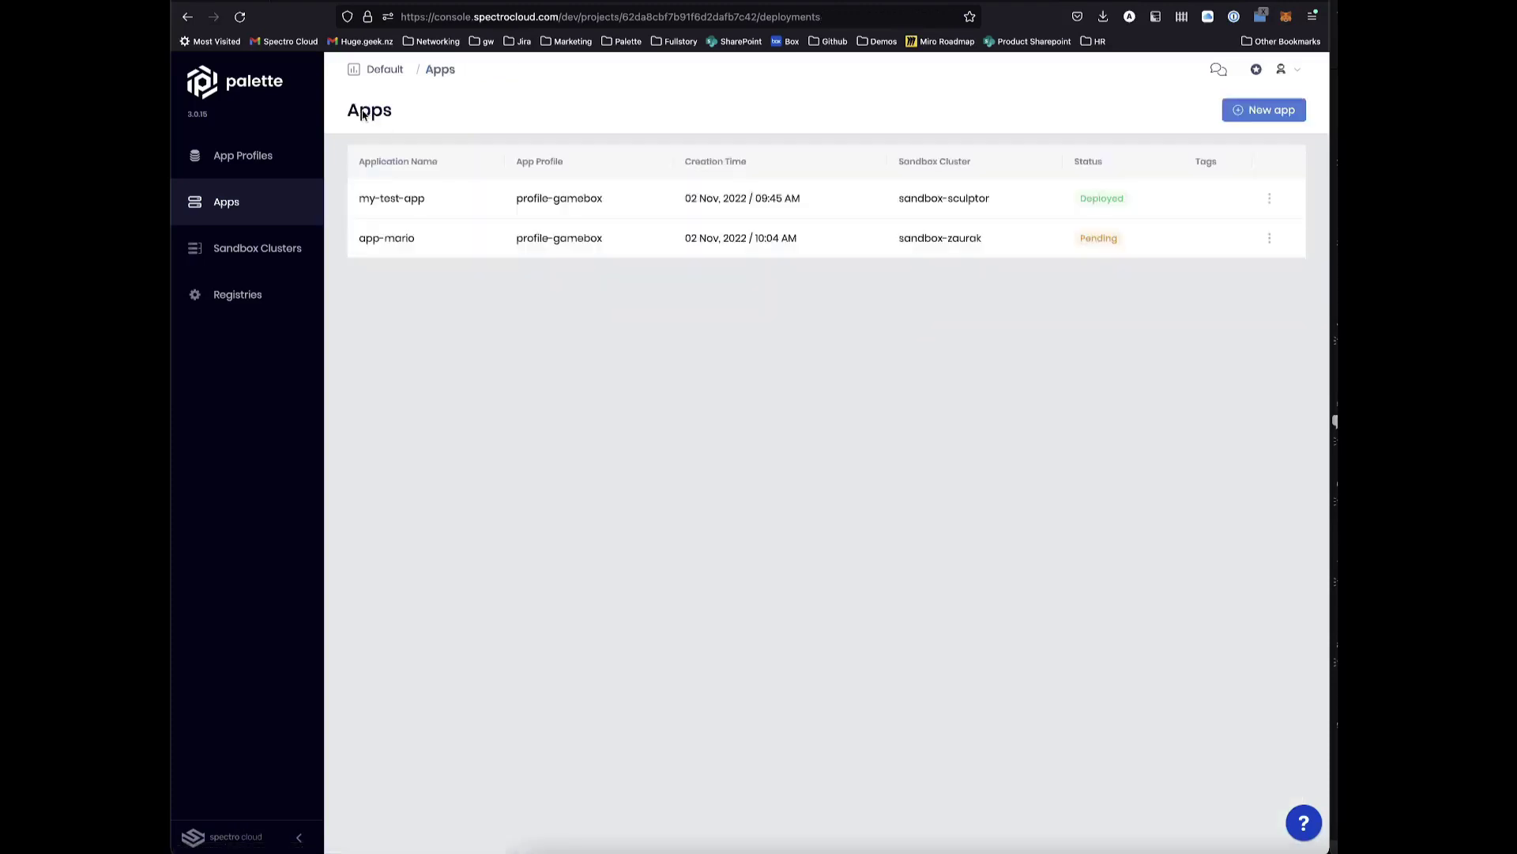
- Open the sandbox-sculptor cluster overview from the Sandbox Clusters list
click(246, 251)
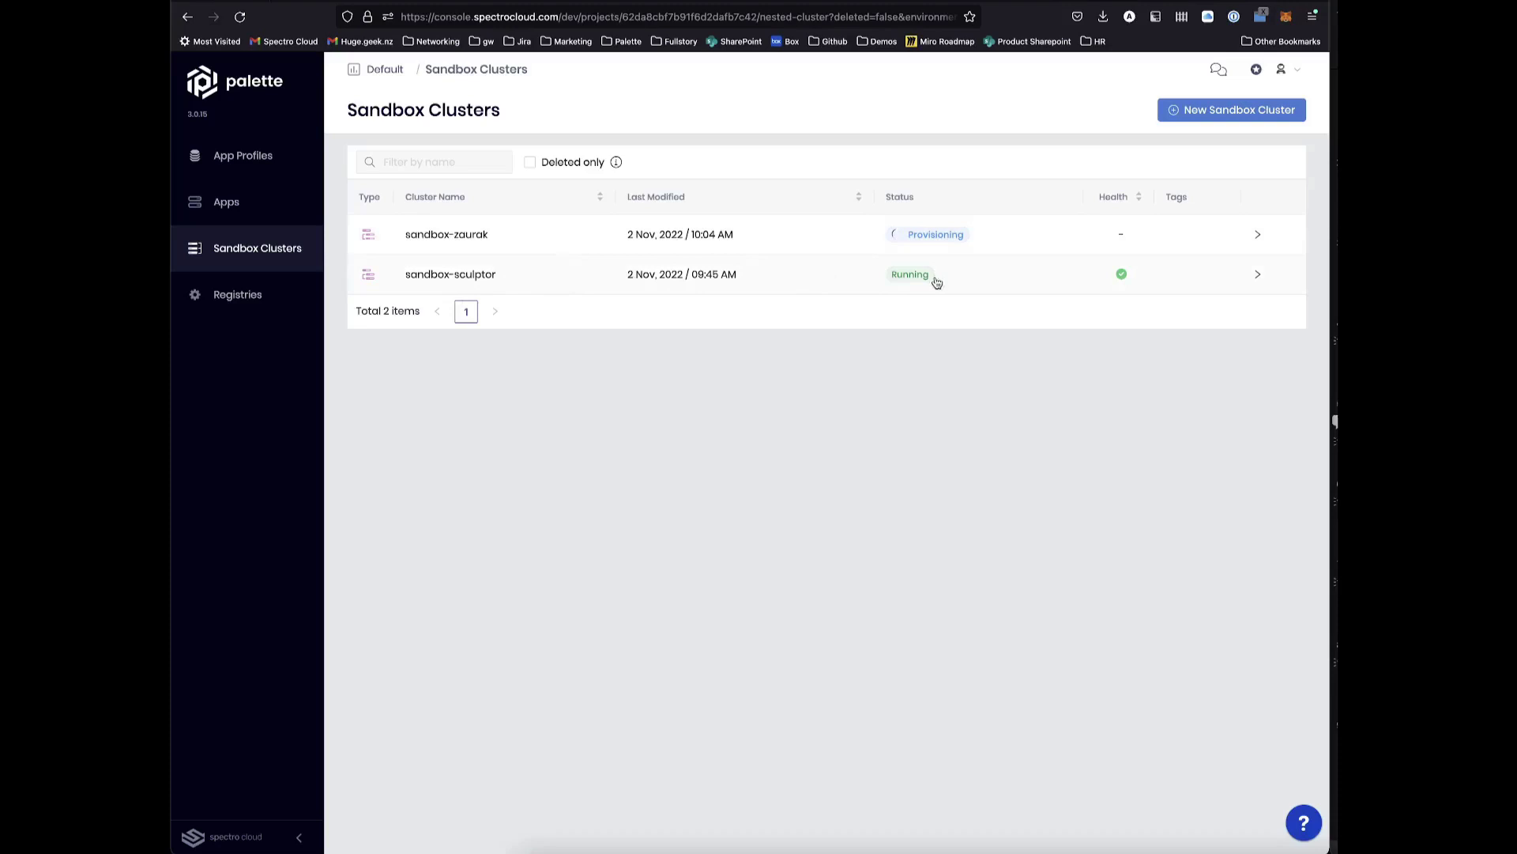
click(813, 278)
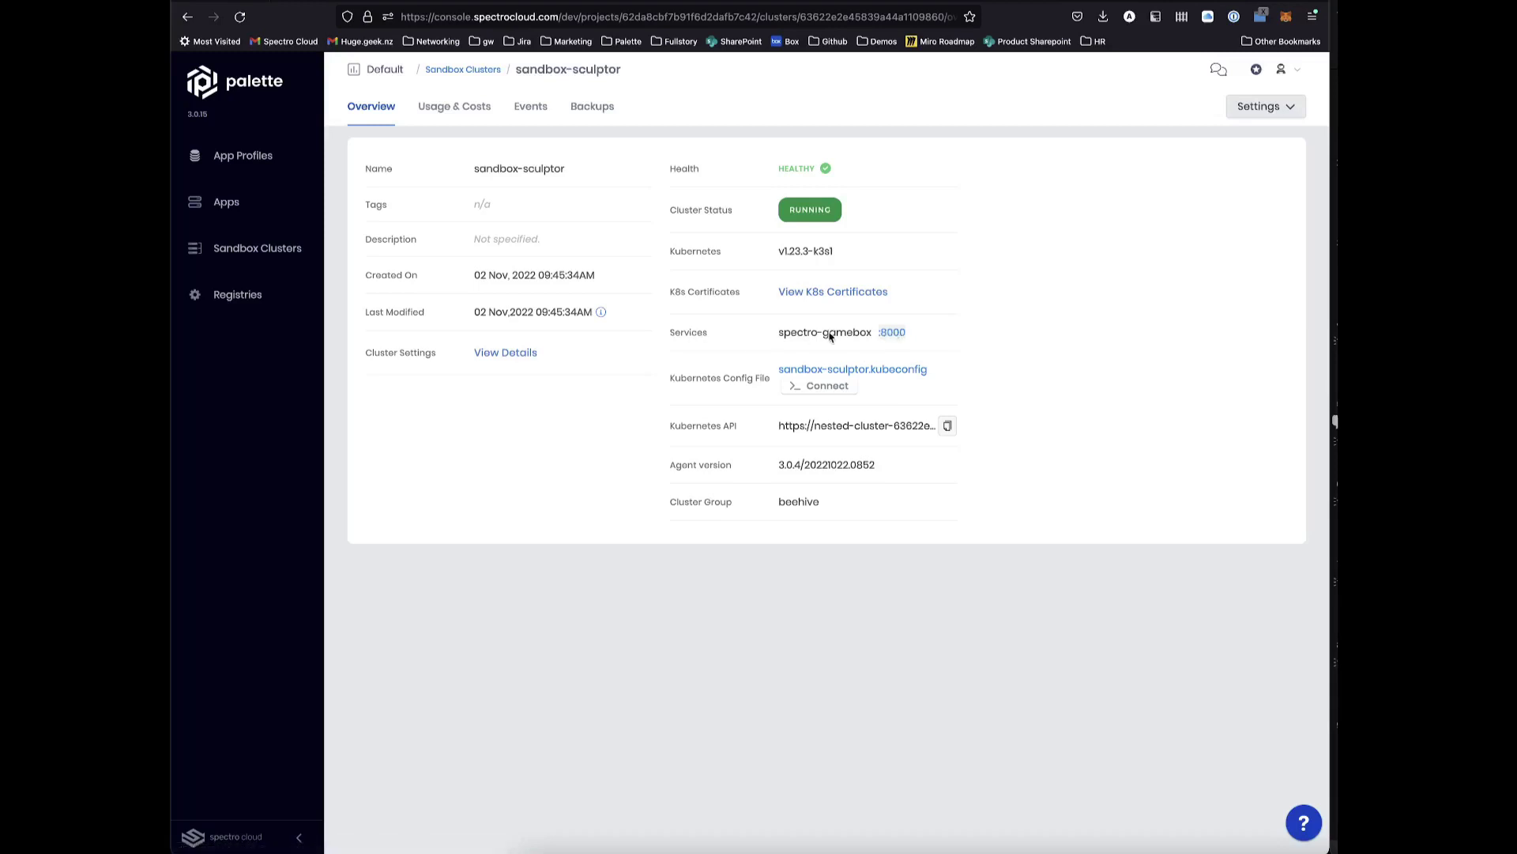
- Open the gamebox service on port 8000 and start a game with NO SAVE
click(887, 334)
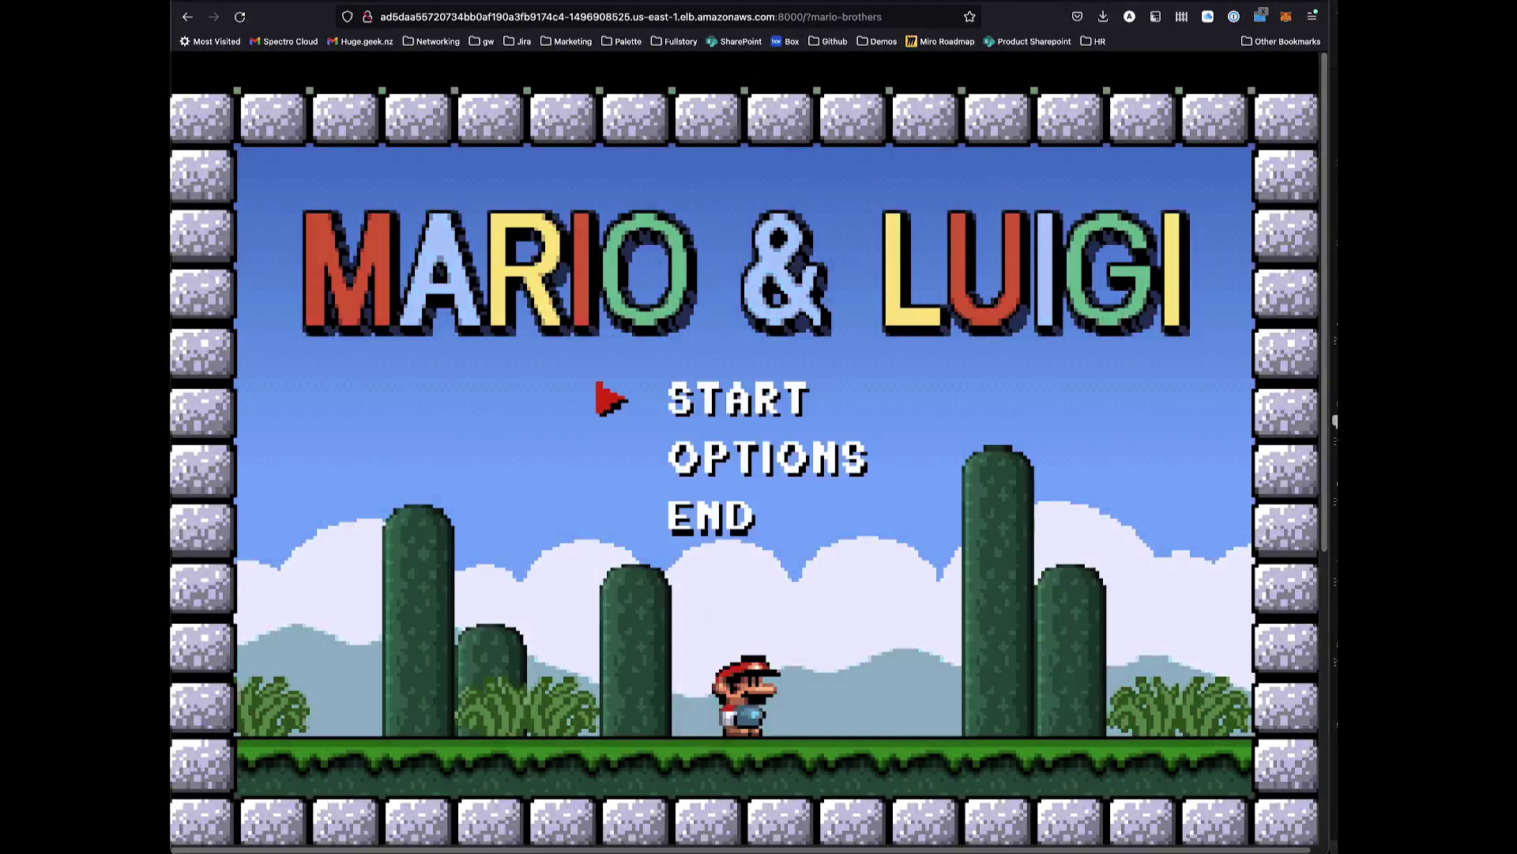
key(Return)
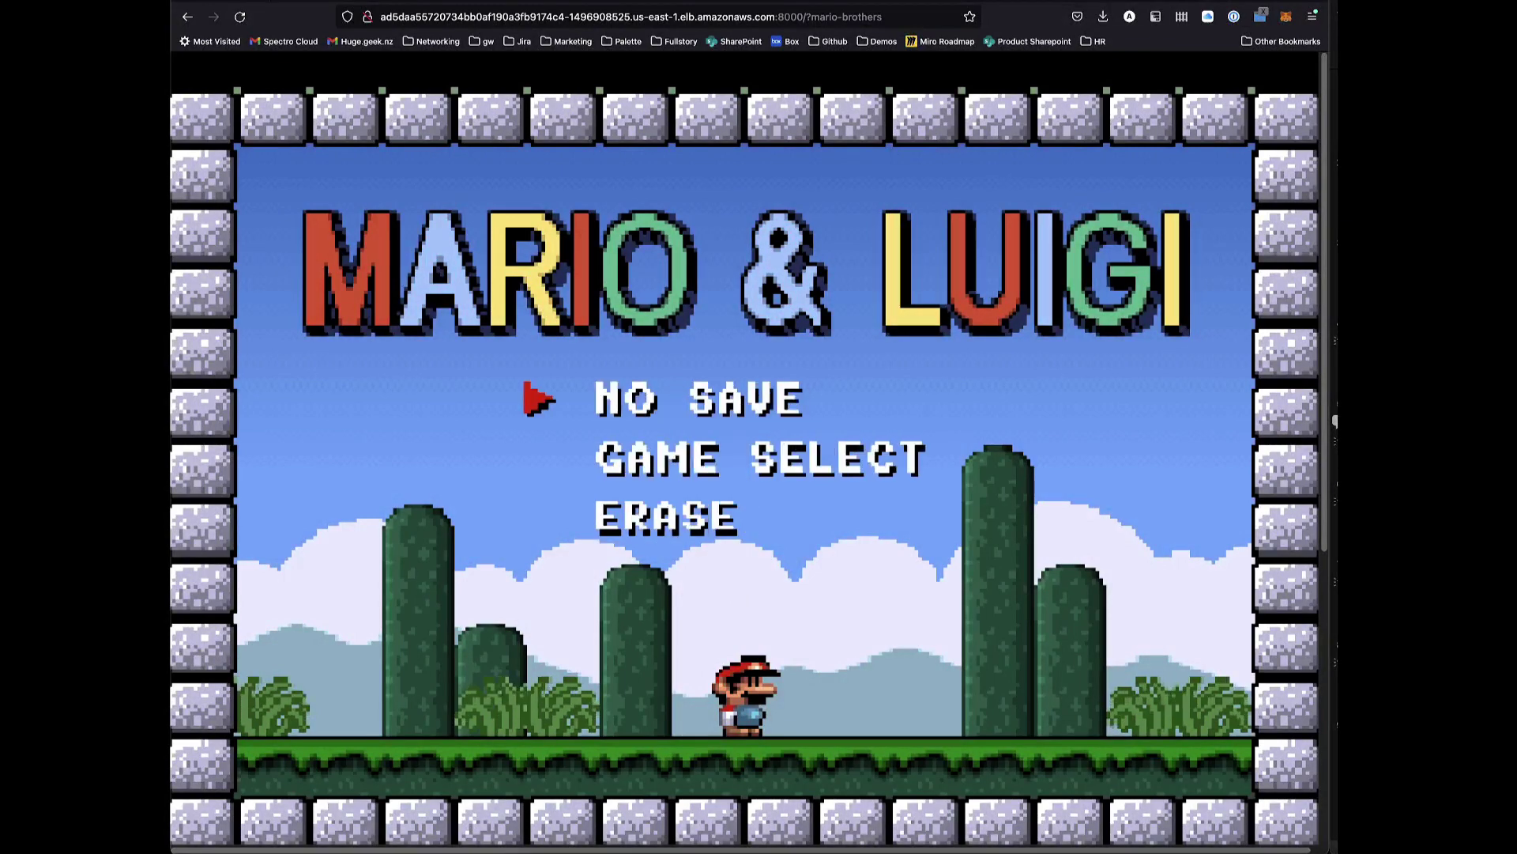
key(Return)
key(Return)
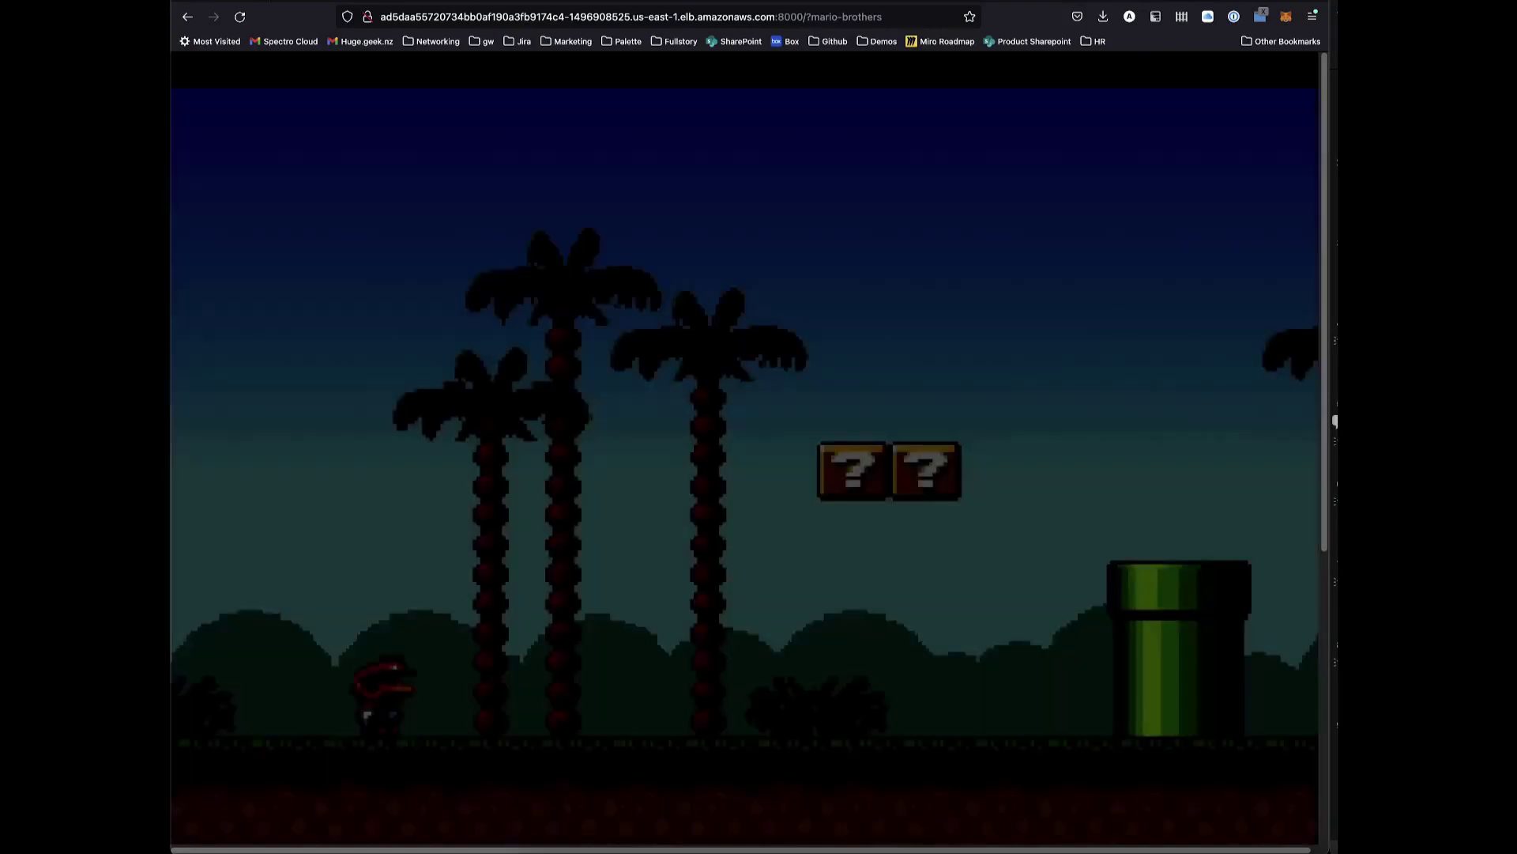
- Walk Mario left and right through level 1 between the bushes and palm trunks
key(Right)
key(Left)
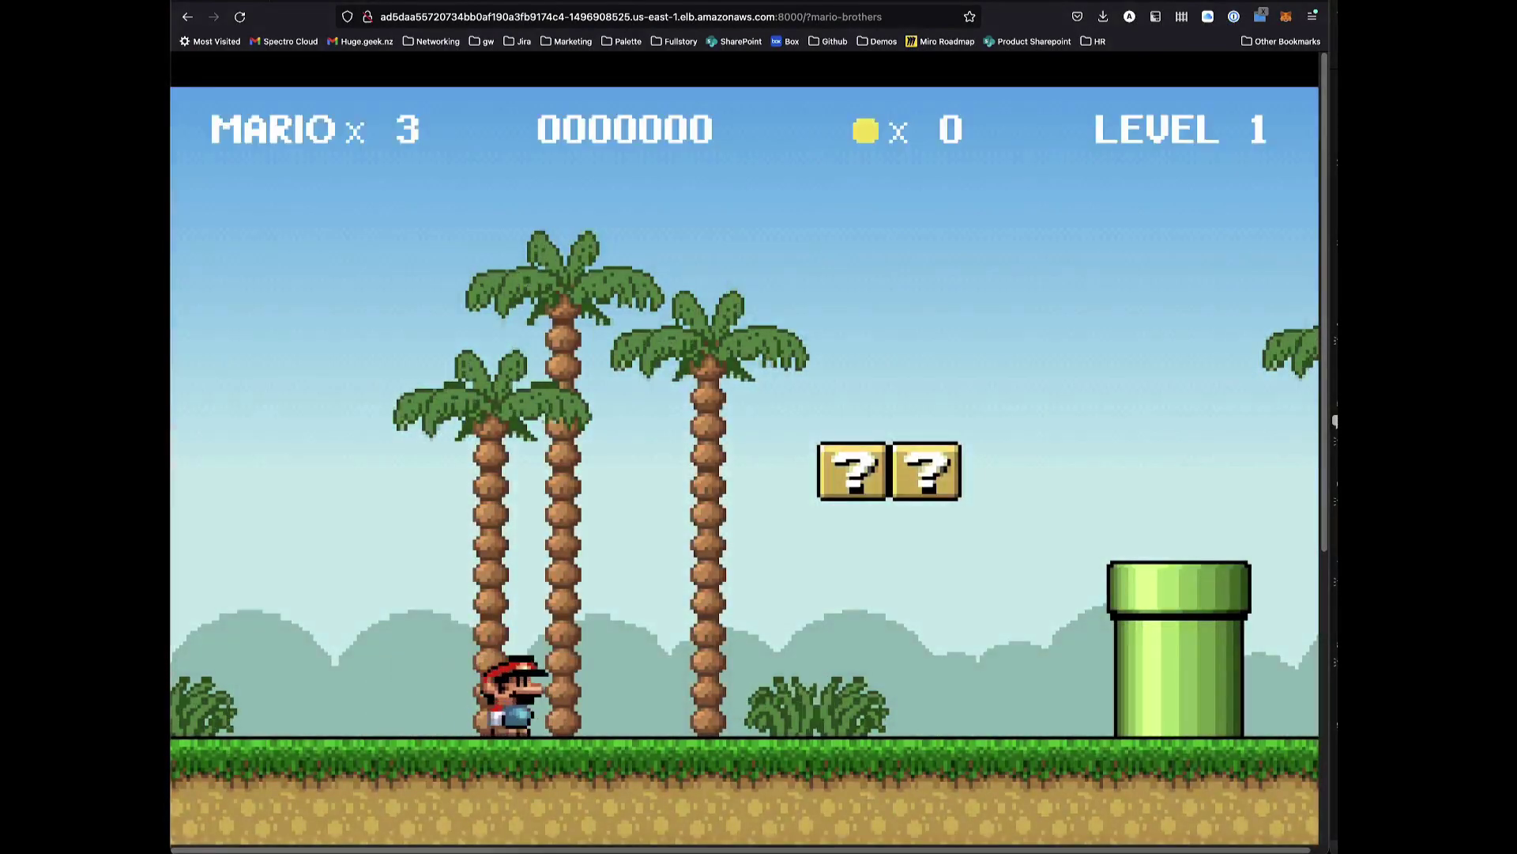
key(Right)
key(Right)
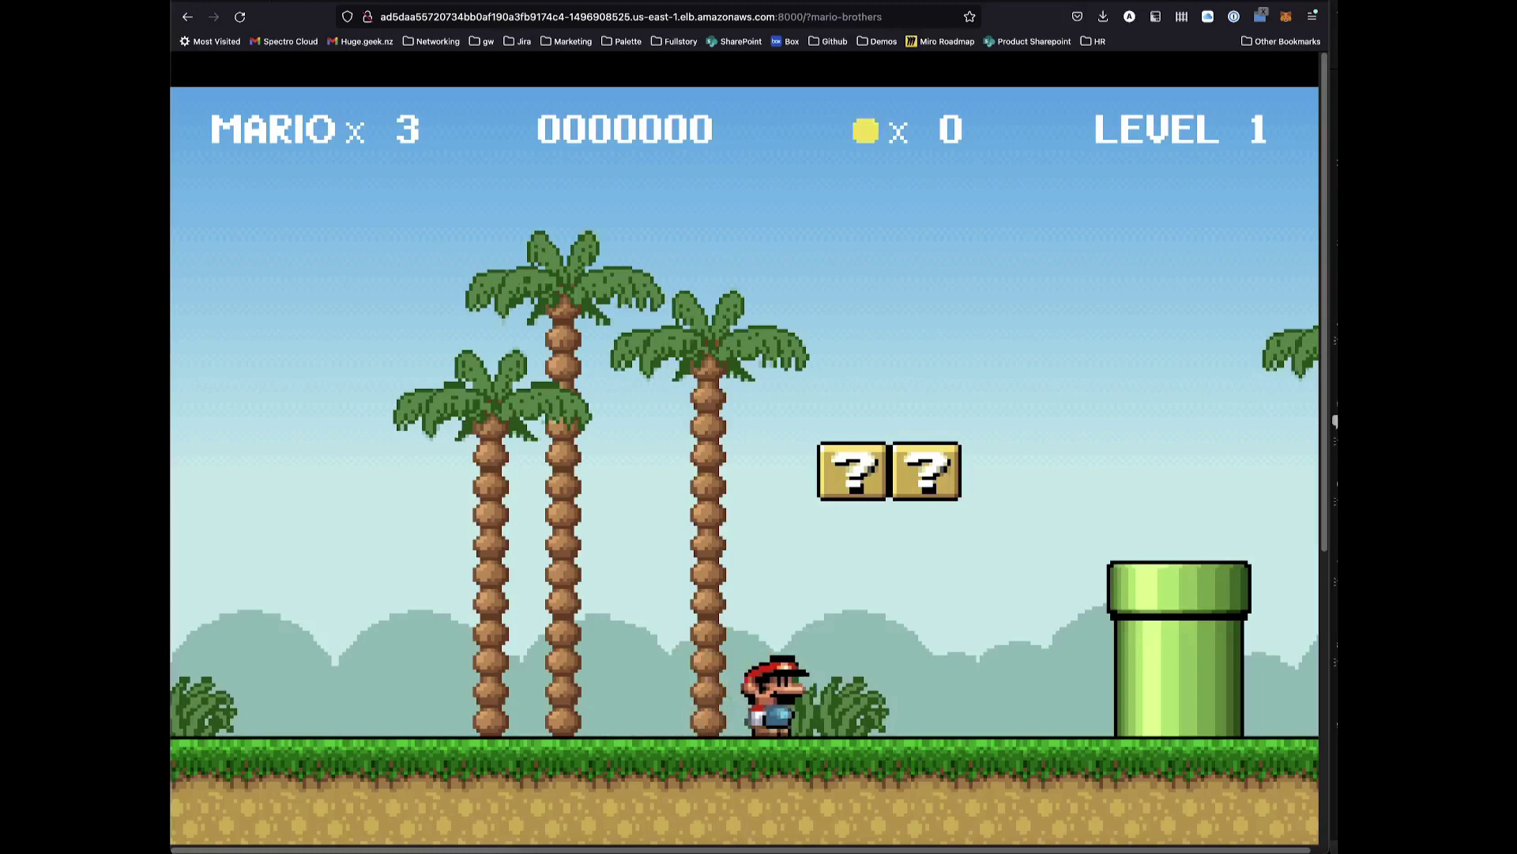
key(Left)
key(Right)
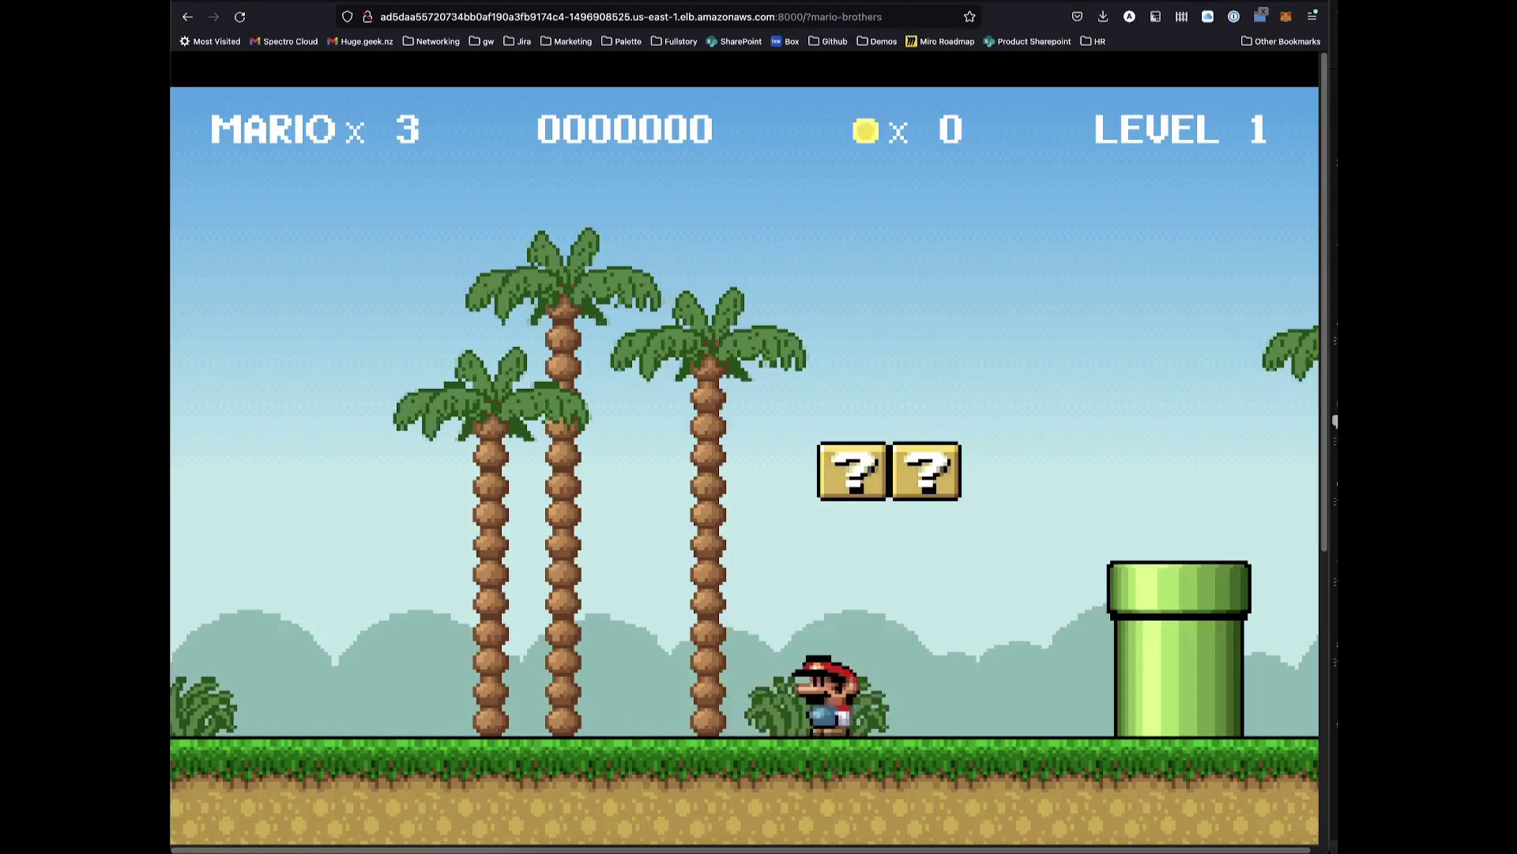
key(Left)
key(Left)
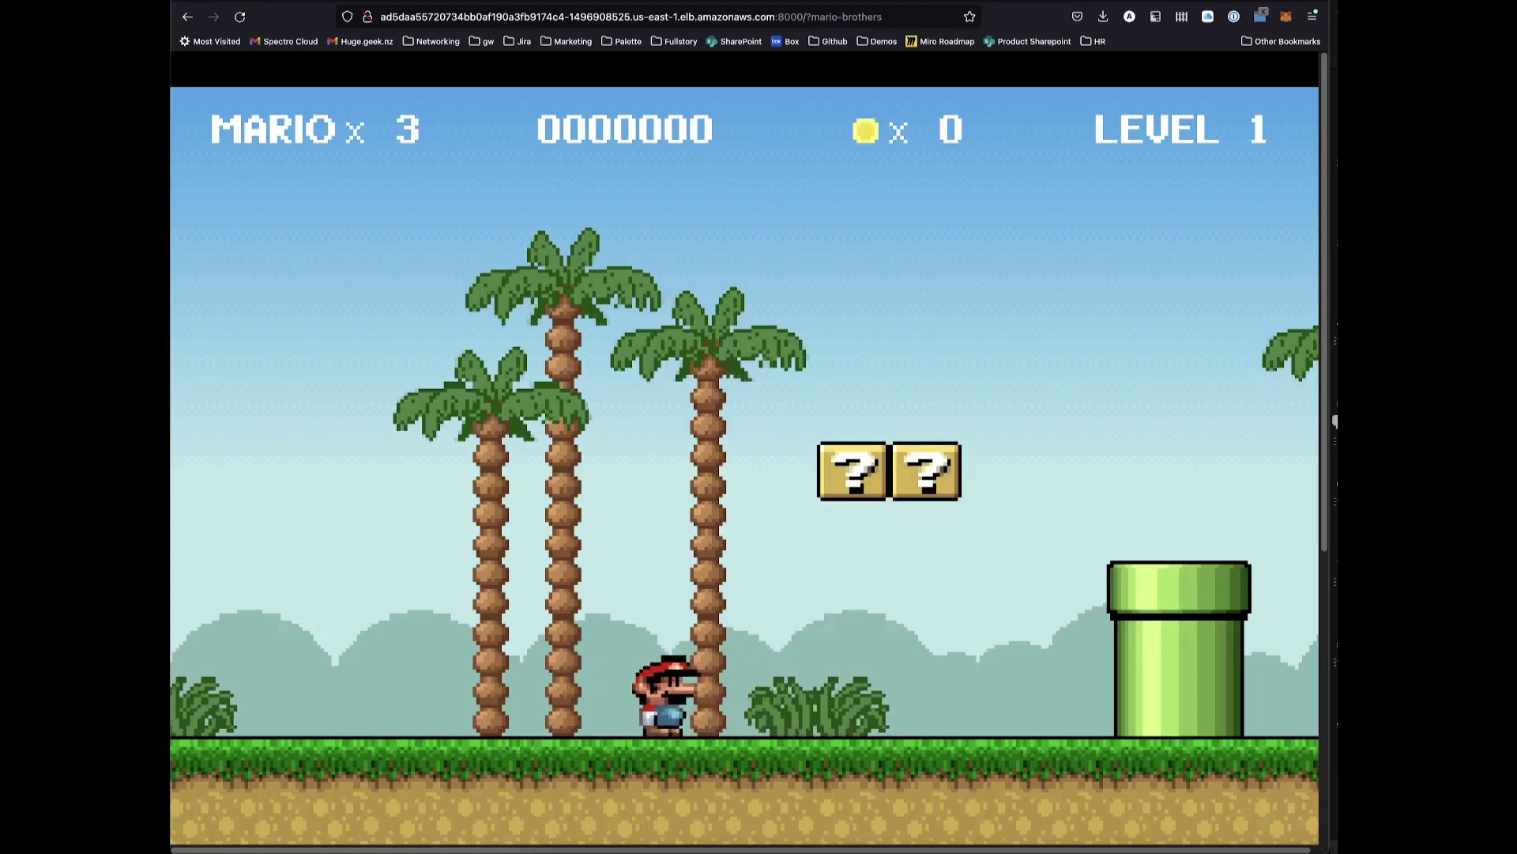
key(Right)
key(Left)
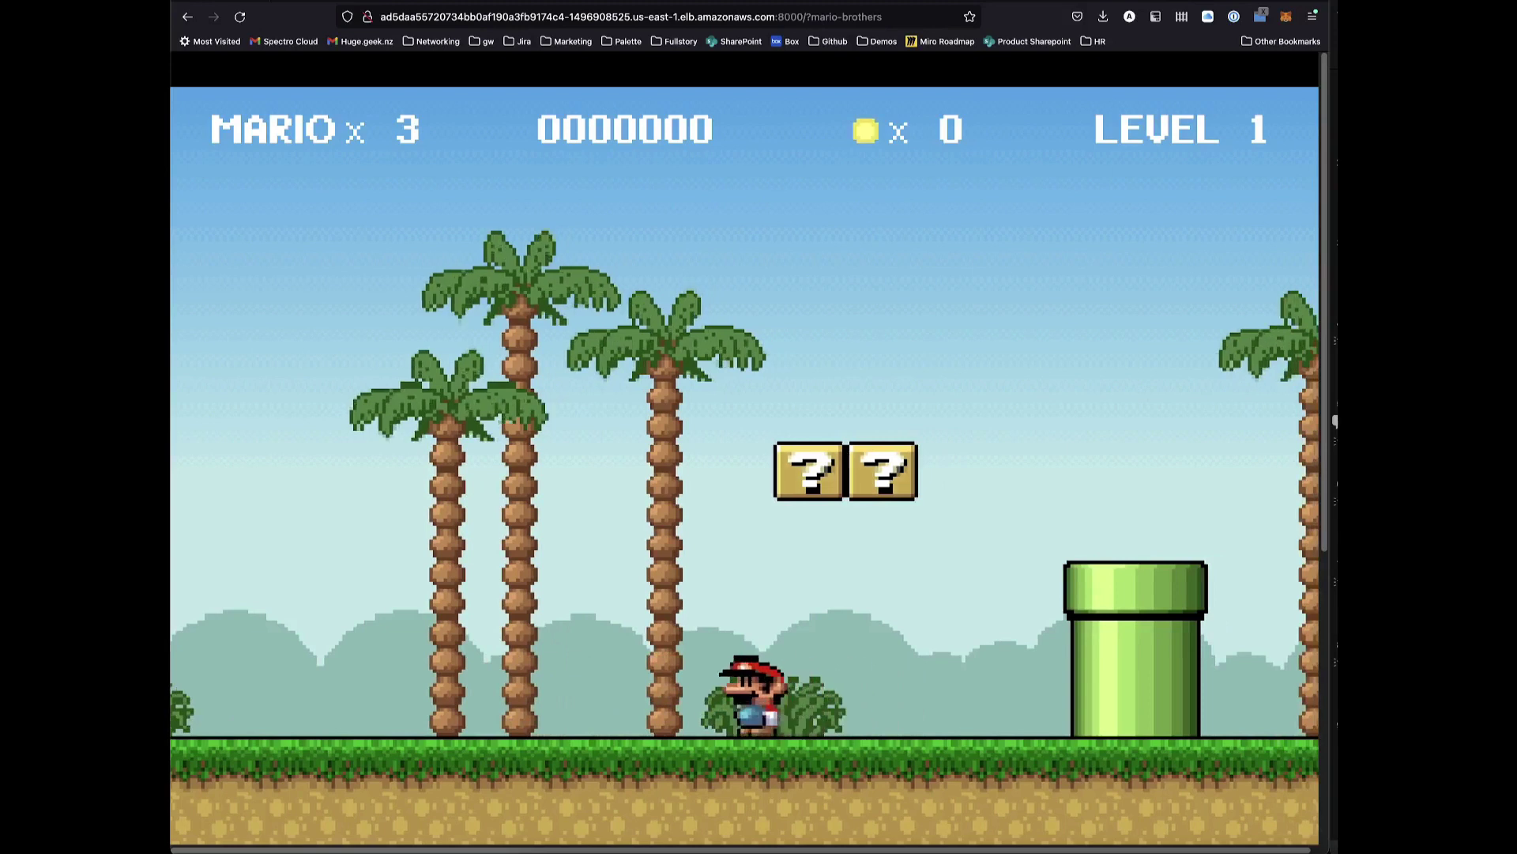
key(Left)
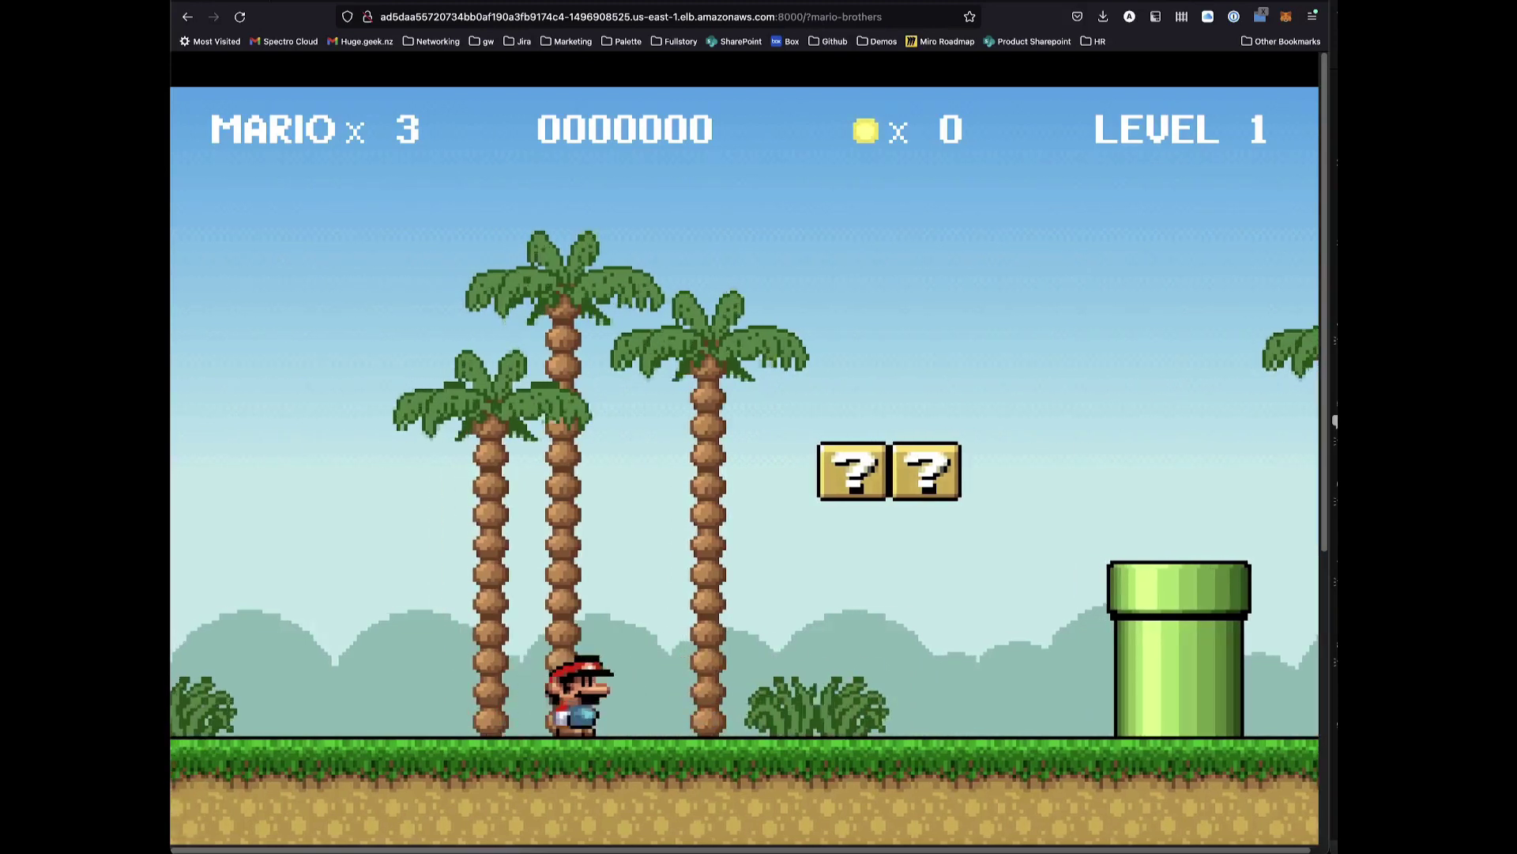
key(Right)
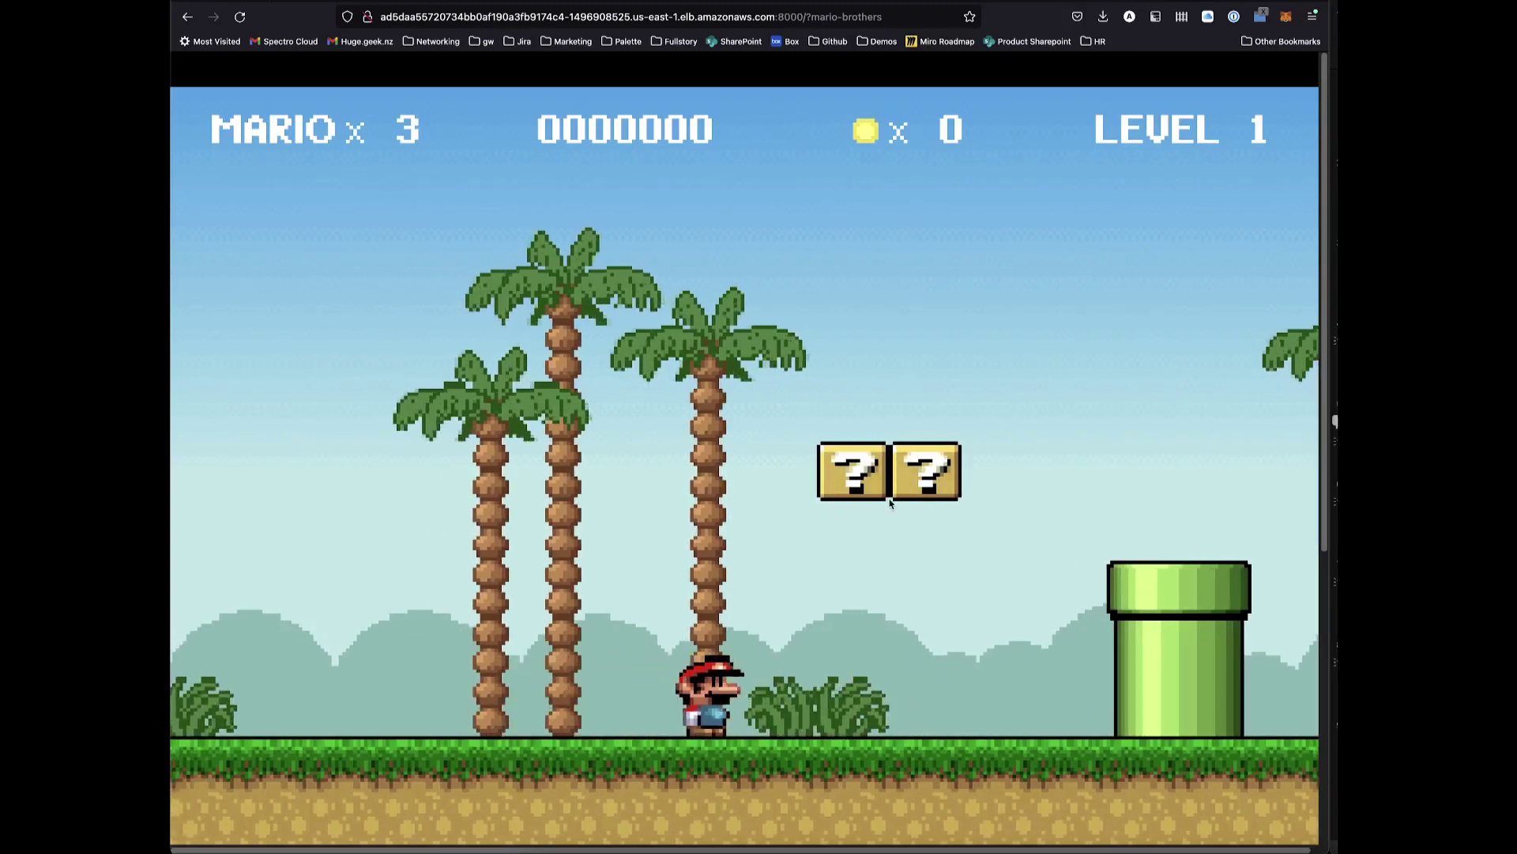